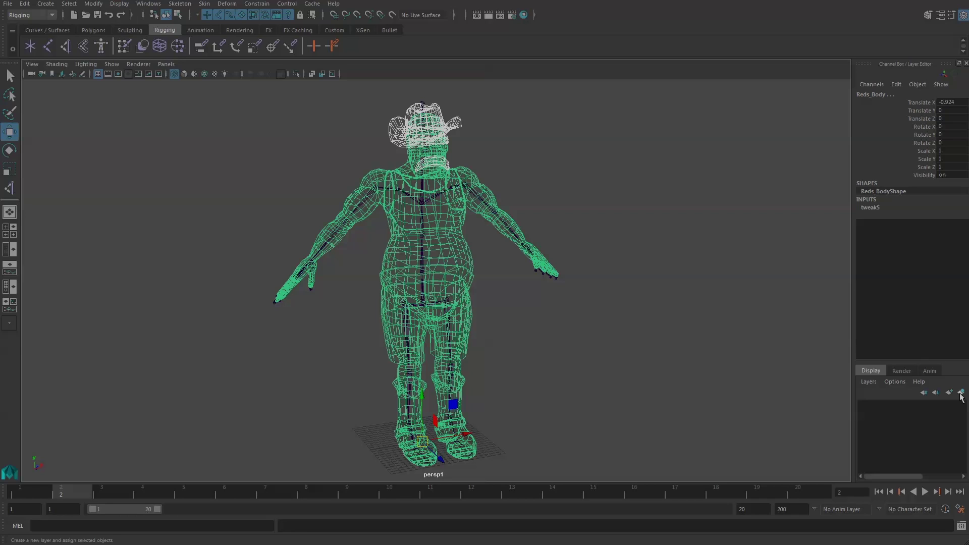
Put Reds_Body into a new display layer, layer1, and test its visibility, leaving it shown.
click(961, 393)
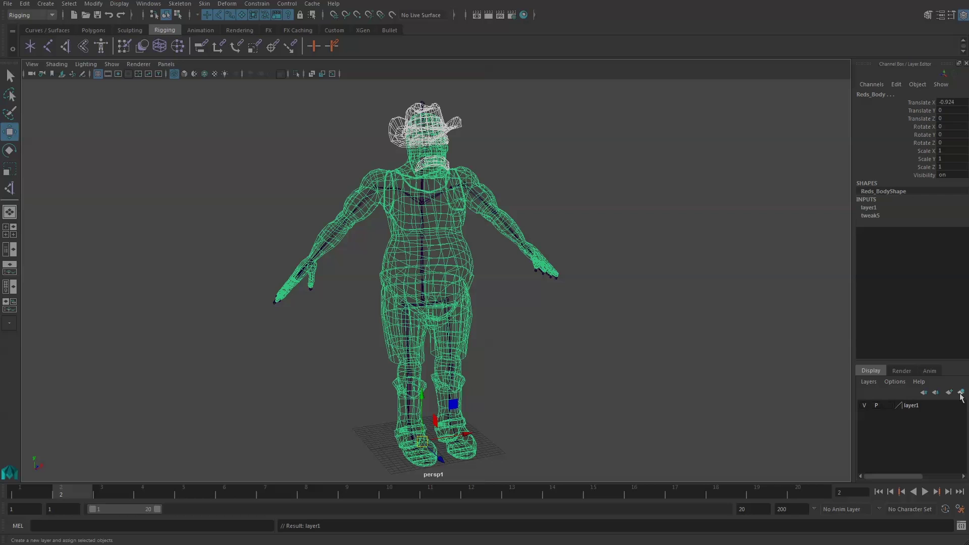
click(864, 405)
click(864, 405)
click(864, 405)
click(864, 406)
click(864, 405)
click(864, 404)
click(864, 404)
click(865, 404)
click(864, 404)
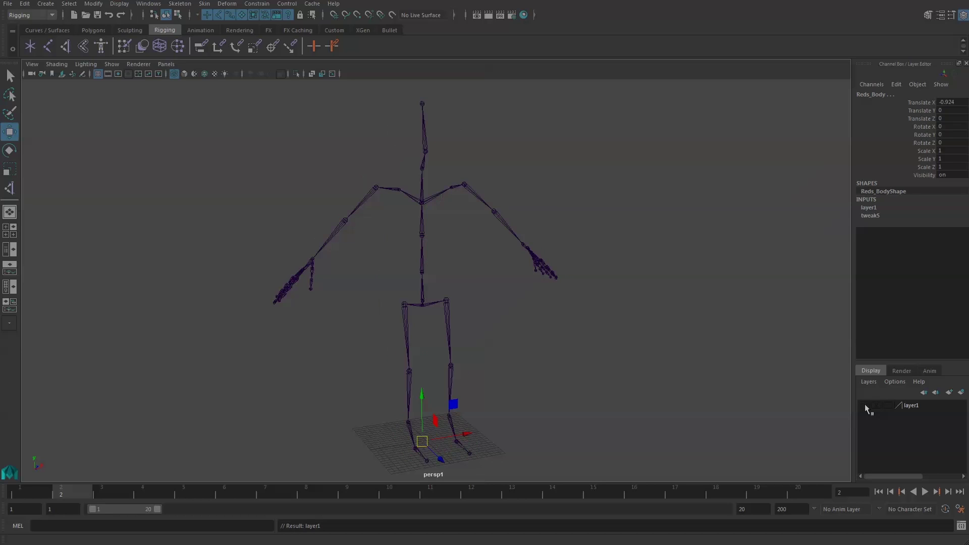
click(864, 404)
click(864, 404)
click(864, 404)
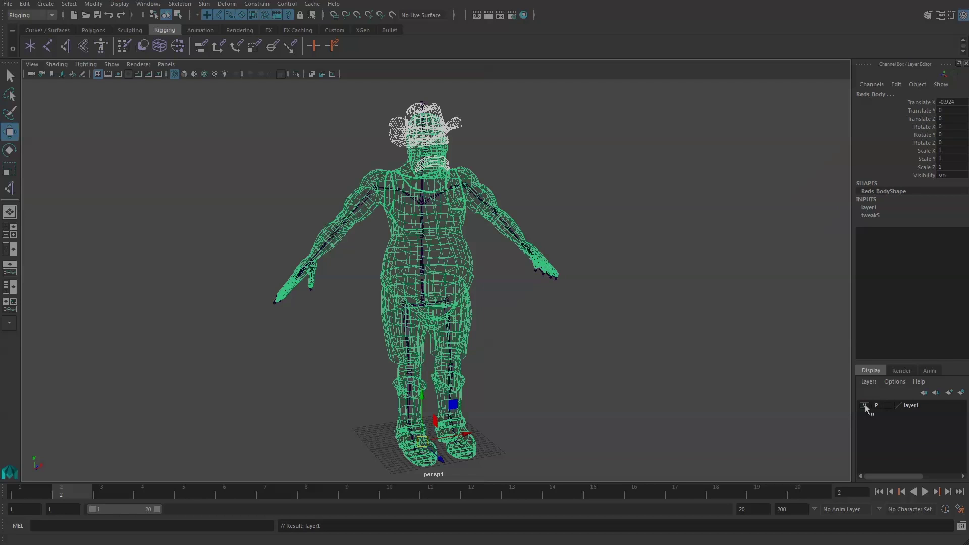
Rename the layer1 display layer to Character.
double_click(914, 404)
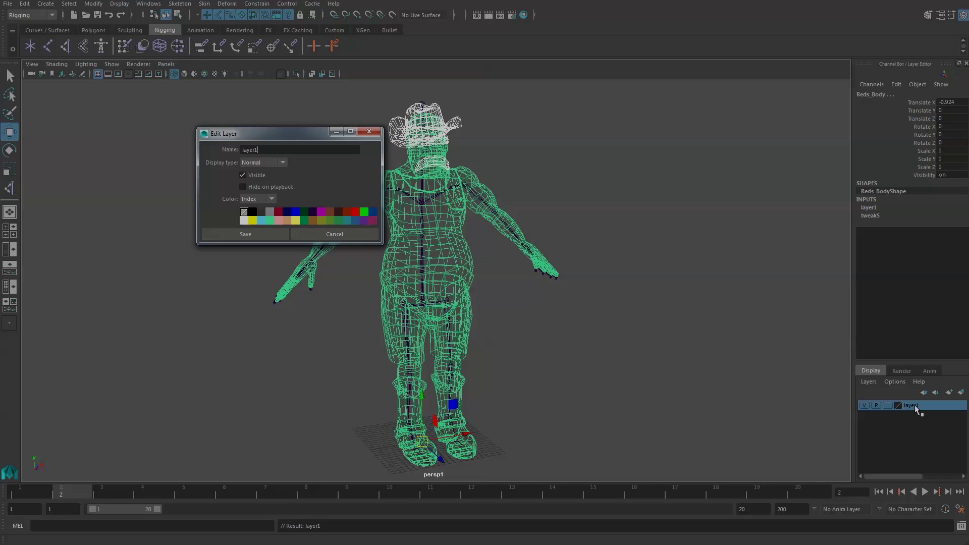
key(BackSpace)
key(BackSpace)
key(BackSpace)
key(BackSpace)
key(BackSpace)
key(BackSpace)
text(Character)
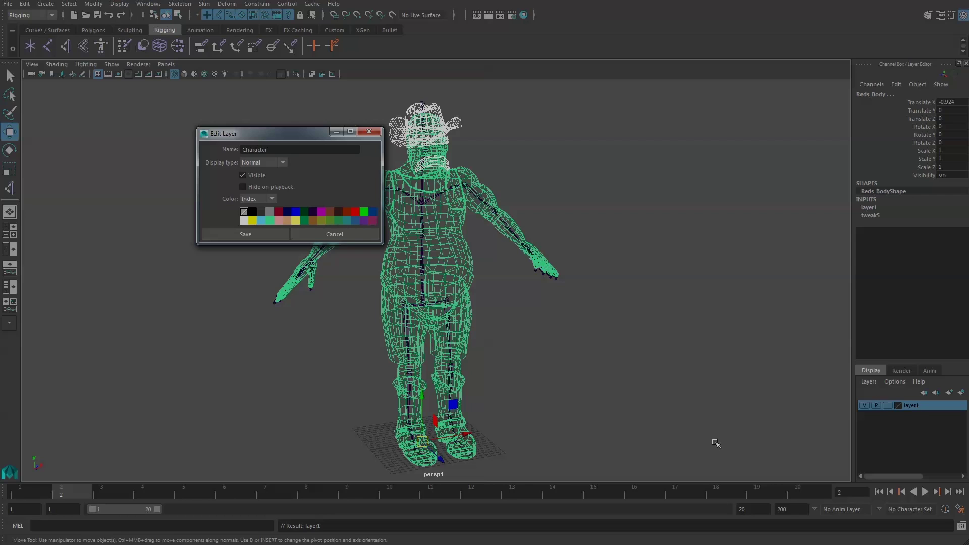
click(215, 235)
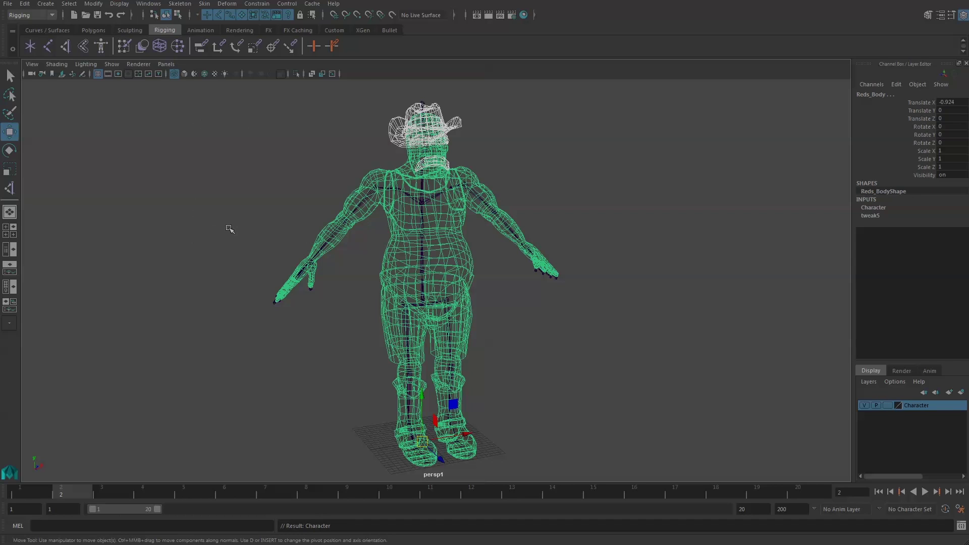
Hide the Character layer and close in on the skeleton's left arm.
click(863, 405)
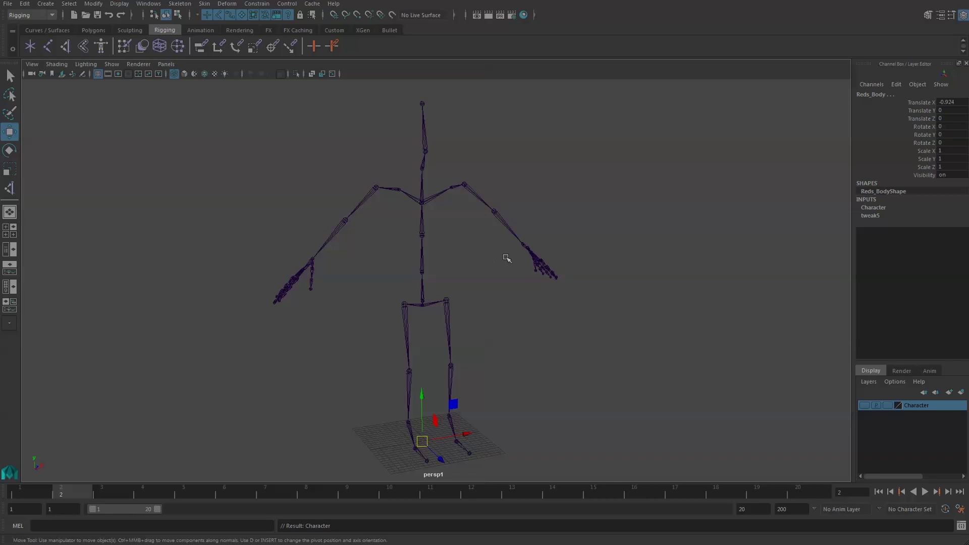
alt+drag(514, 267, 489, 266)
alt+right_drag(489, 266, 544, 465)
alt+drag(544, 465, 423, 306)
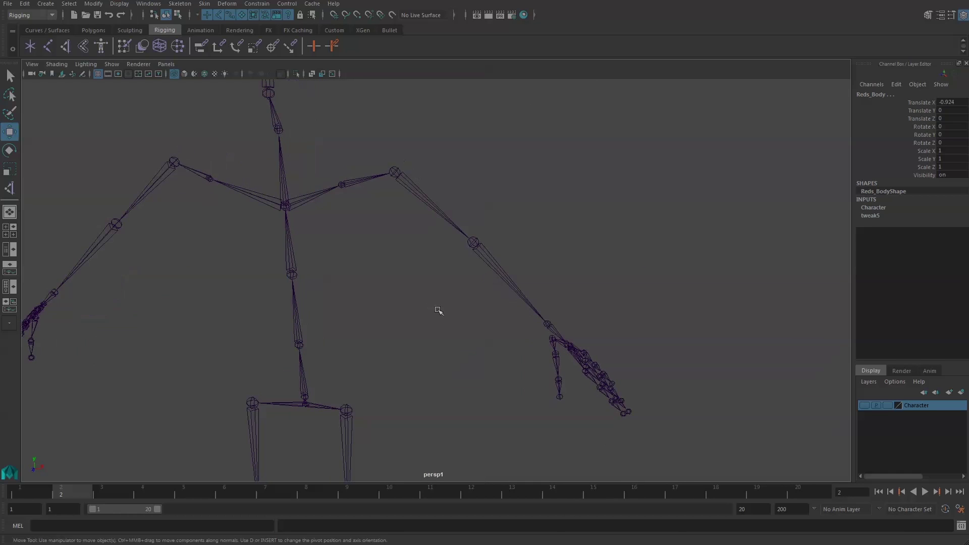
alt+drag(439, 309, 443, 340)
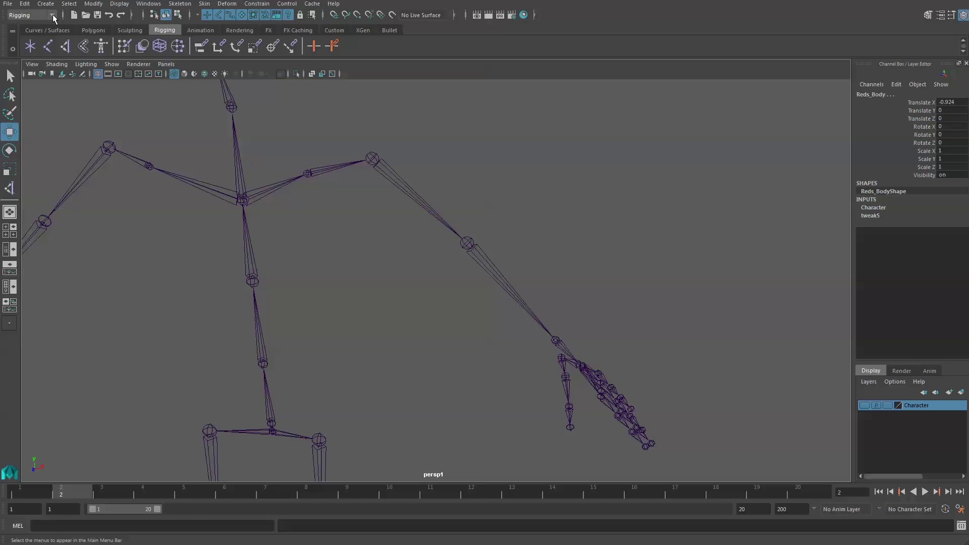
In the Create IK Handle tool settings, set the current solver to Rotate-Plane Solver.
click(52, 14)
click(54, 16)
click(180, 4)
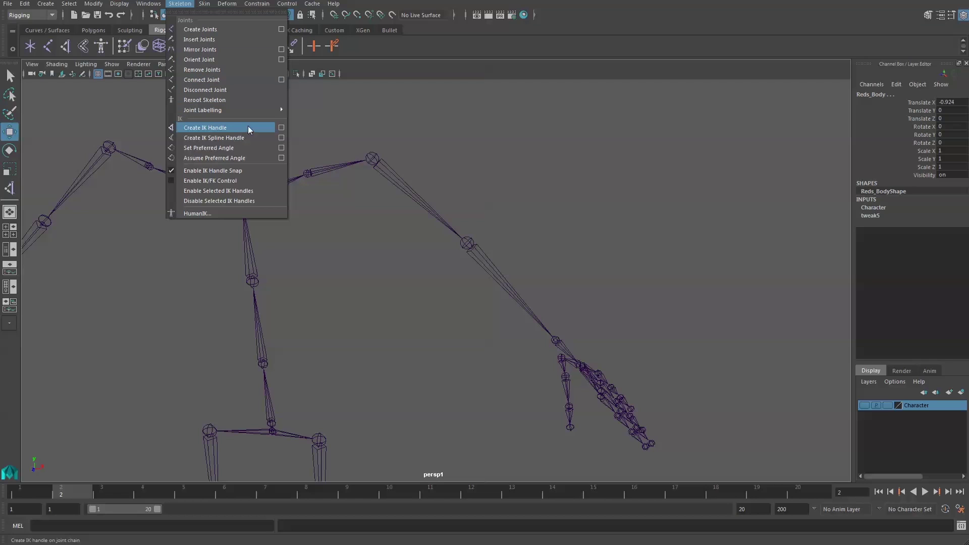
click(282, 130)
click(143, 103)
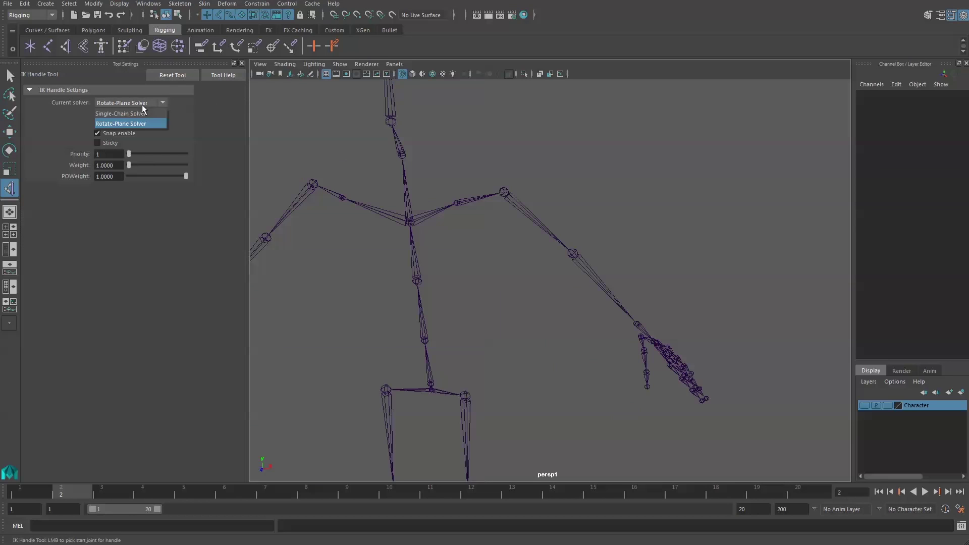
click(120, 114)
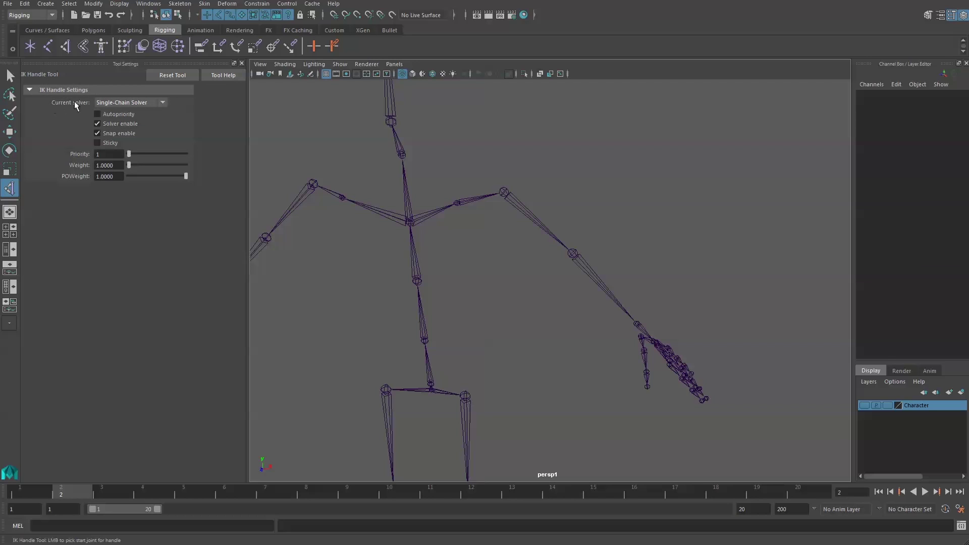
click(162, 104)
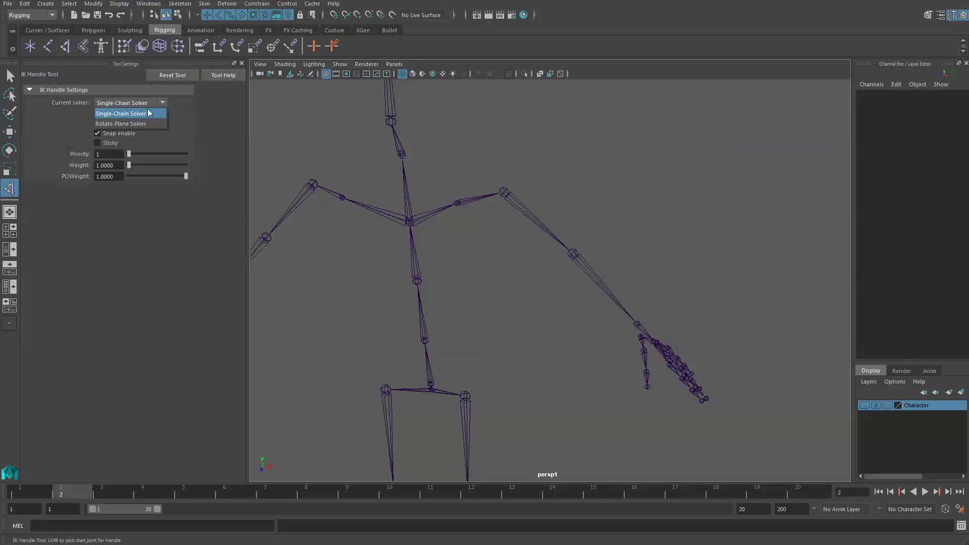
click(109, 125)
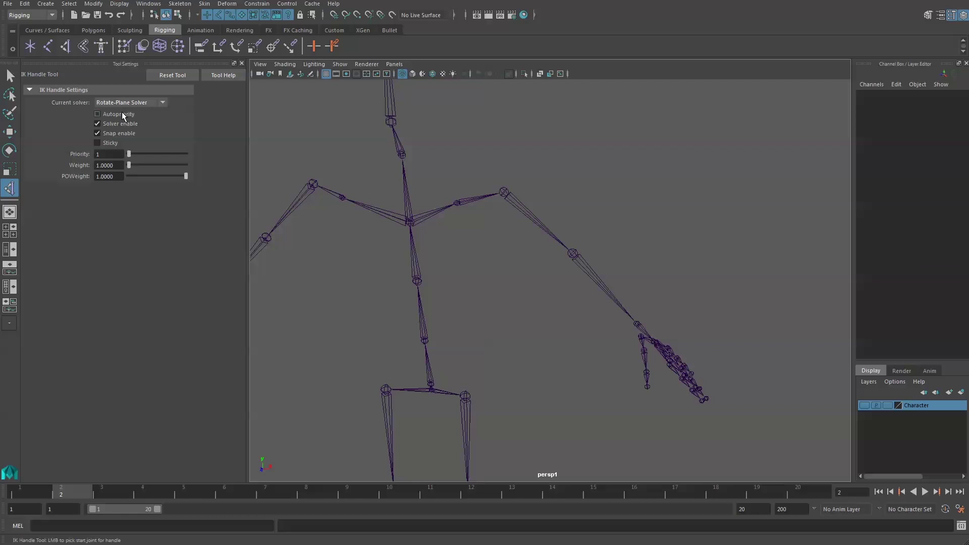
Create an IK handle from the left shoulder to the wrist, test-bending then undoing.
scroll(574, 234, up, 5)
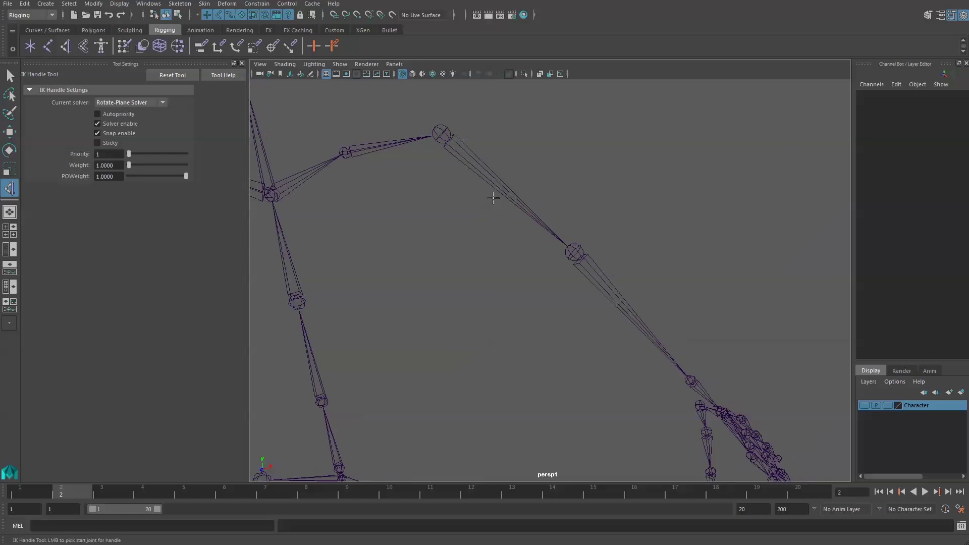
click(441, 131)
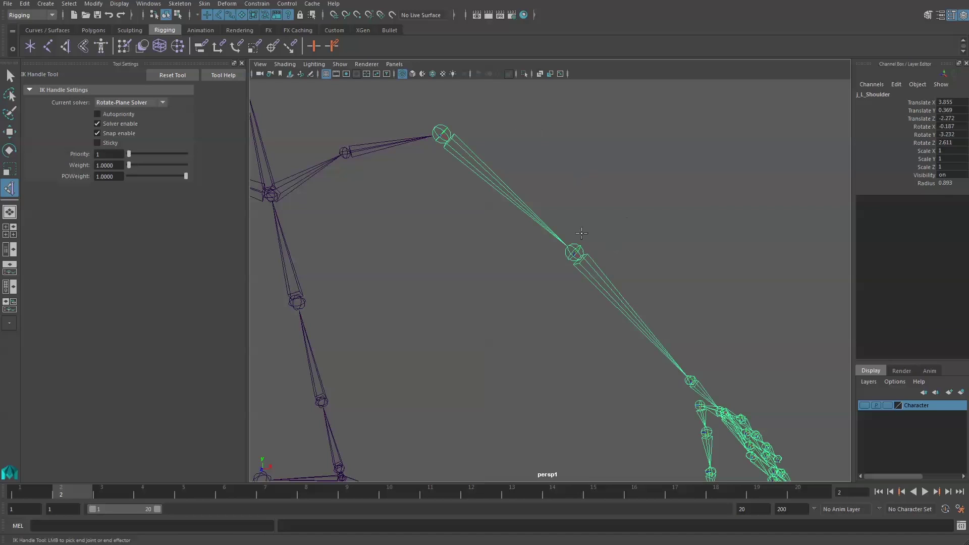
click(691, 380)
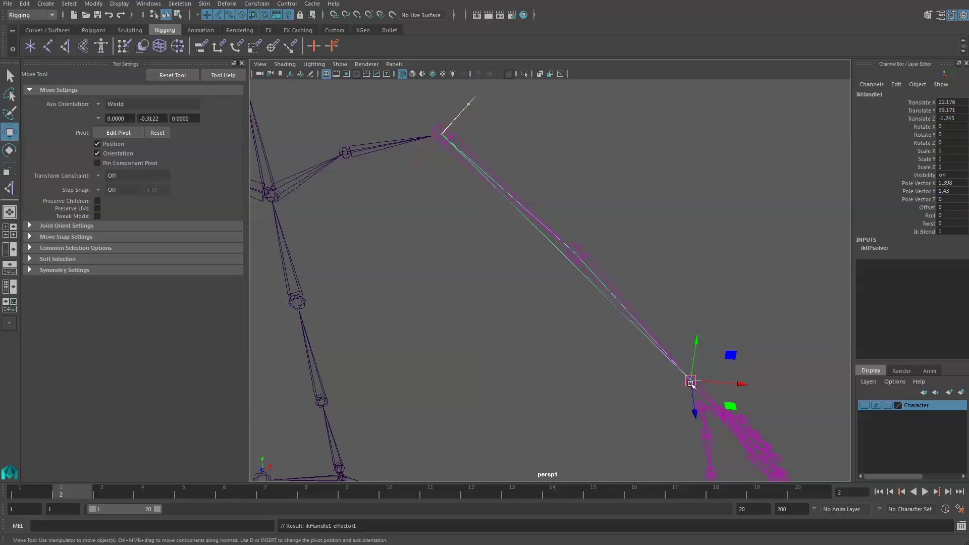
click(690, 382)
drag(691, 382, 545, 233)
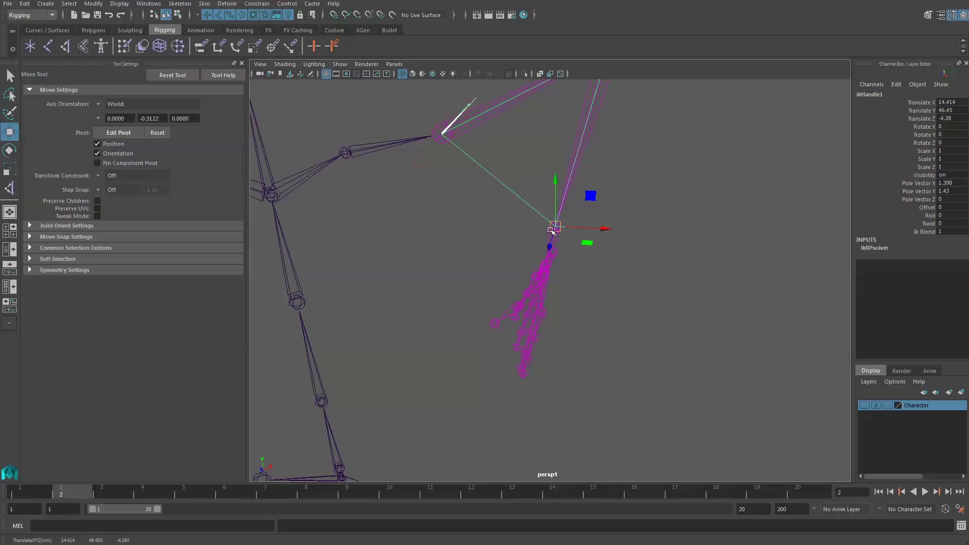
key(ctrl+z)
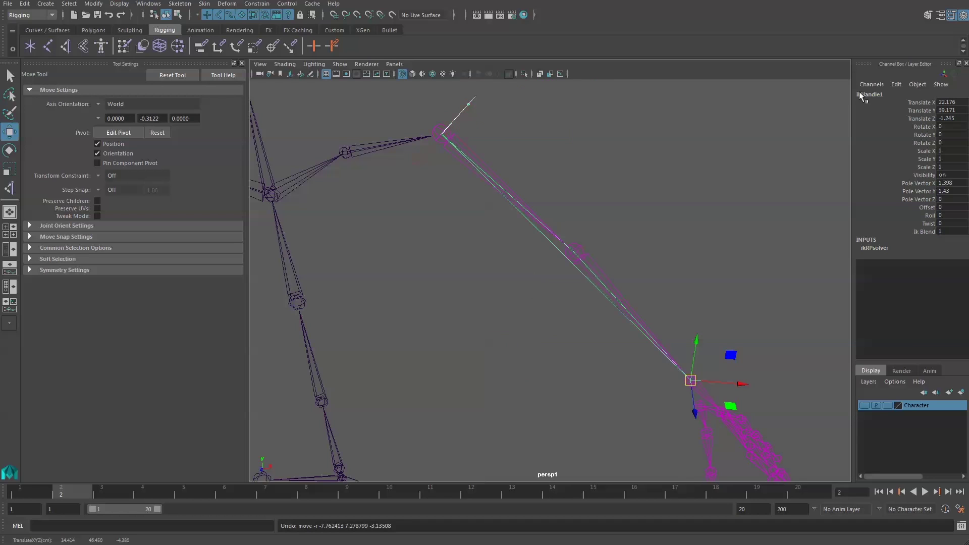
Rename ikHandle1 to ik_L_Wrist in the Channel Box.
click(861, 94)
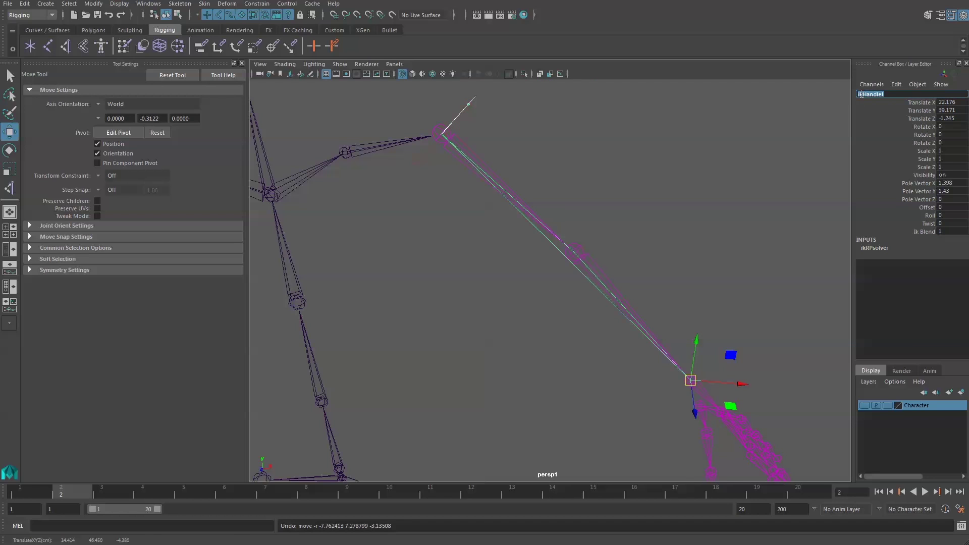
key(BackSpace)
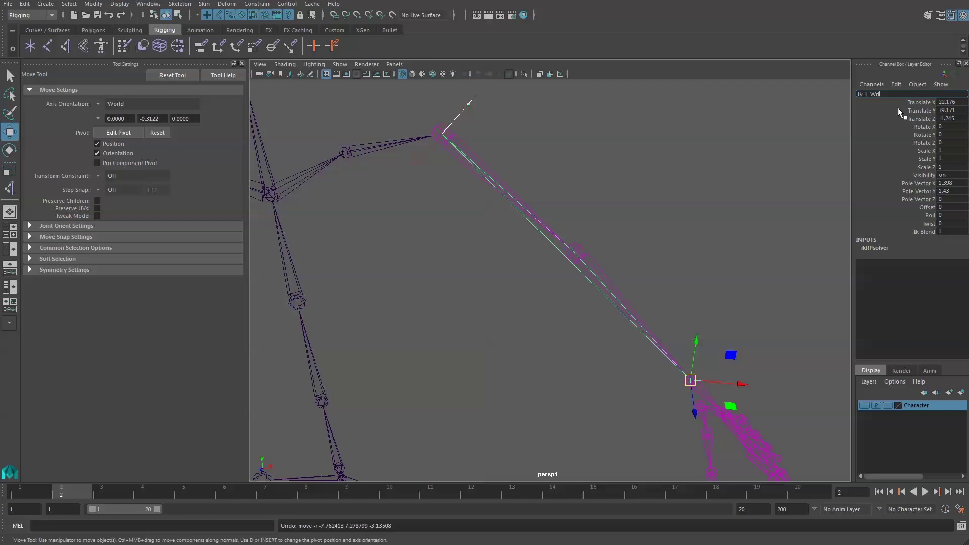
key(Return)
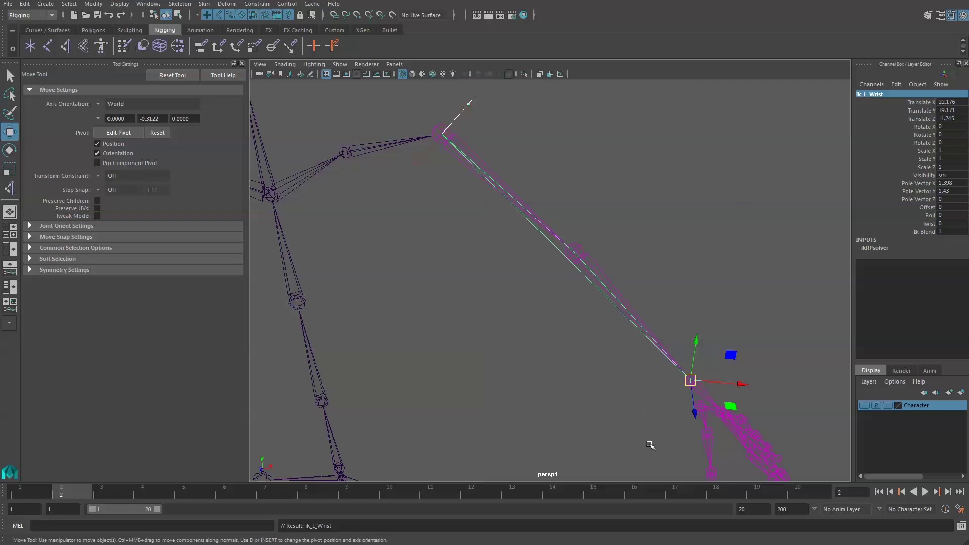
Create a Single-Chain Solver IK handle from the left wrist to the palm end joint.
alt+middle_drag(604, 410, 417, 245)
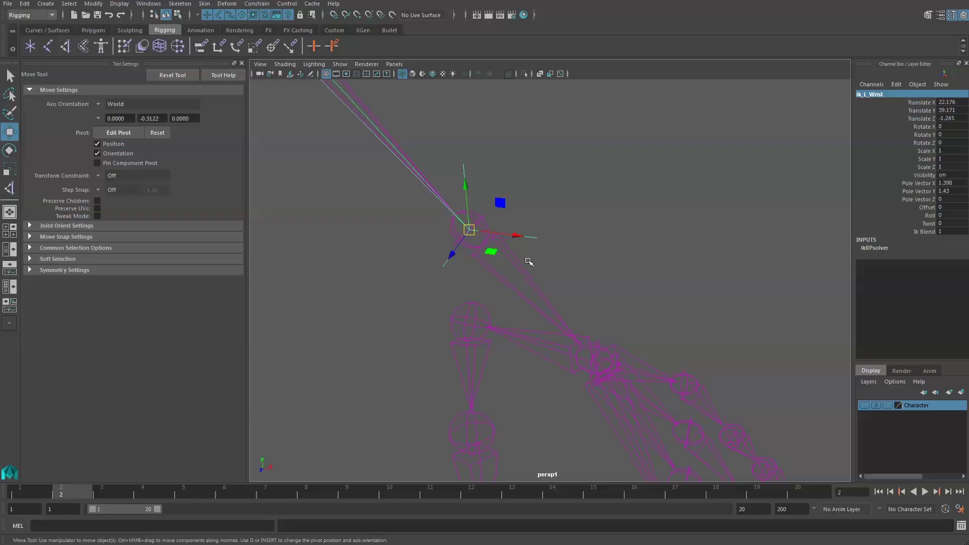
click(177, 4)
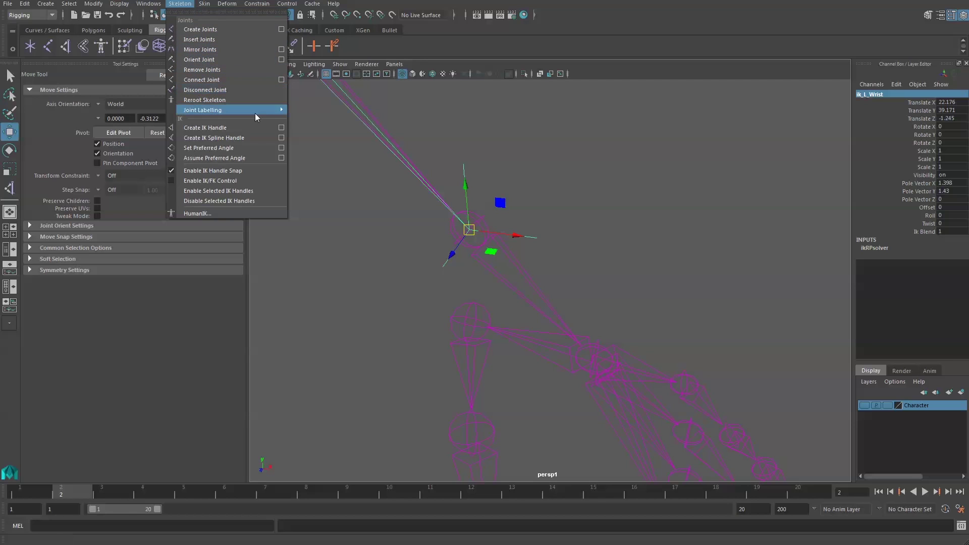
click(281, 127)
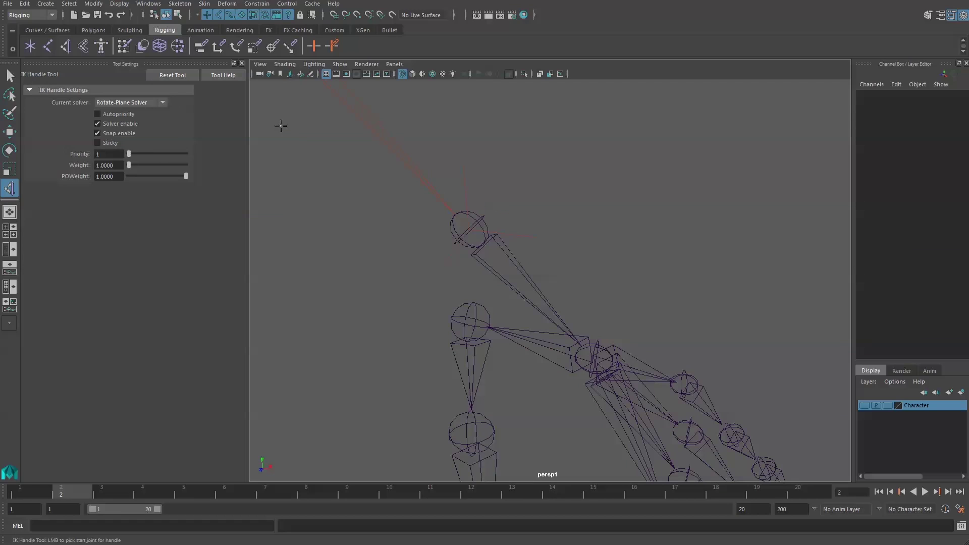
click(162, 103)
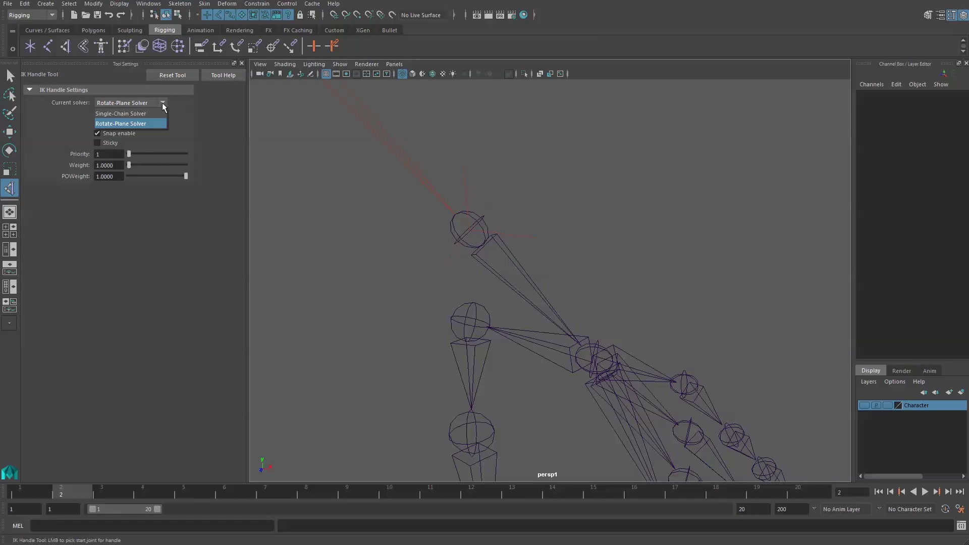
click(120, 114)
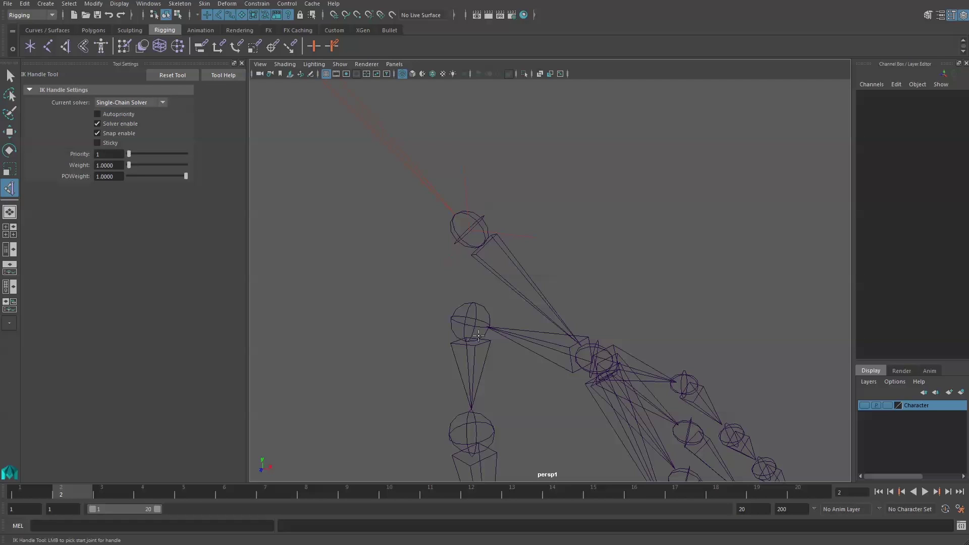
click(470, 246)
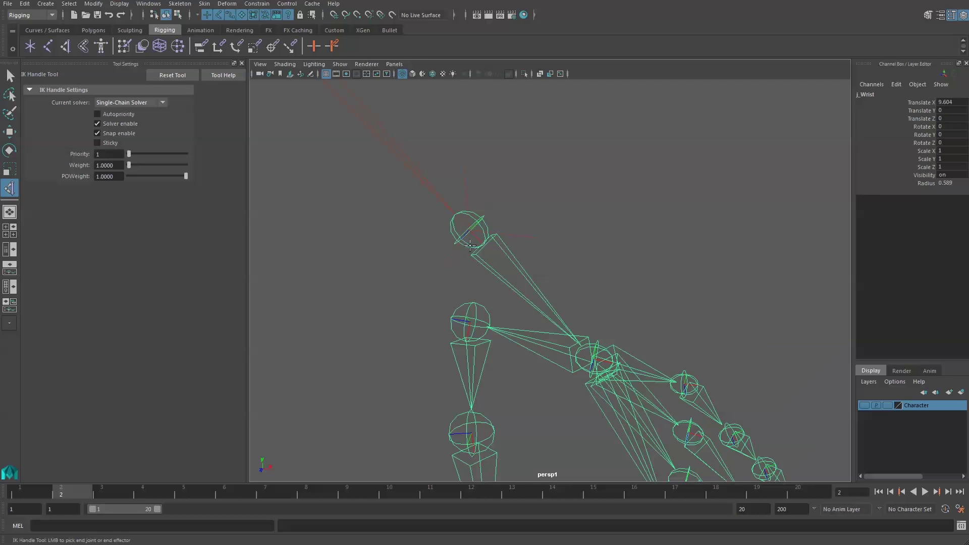
click(597, 345)
Rename the new IK handle to ik_L_Palm.
double_click(870, 95)
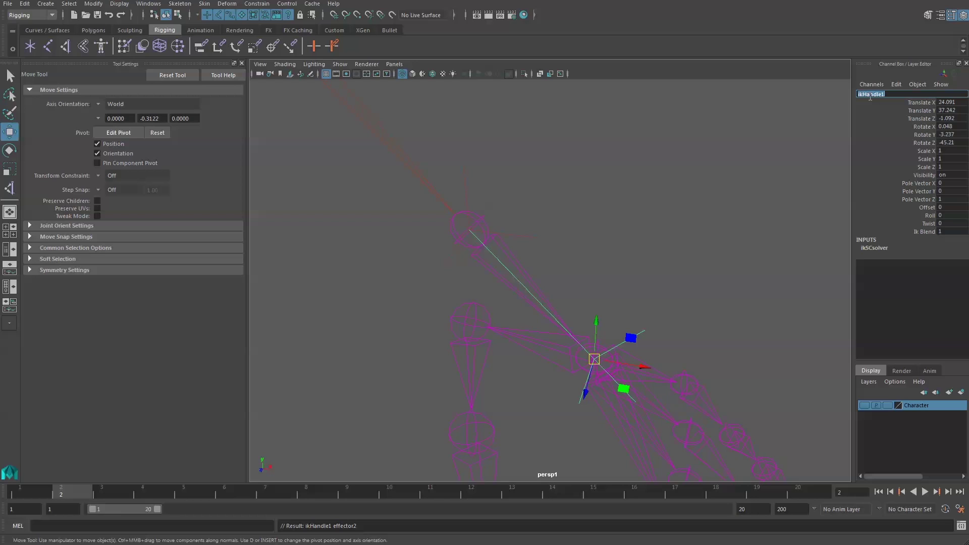
text(ik)
text(_L_Palm)
key(Return)
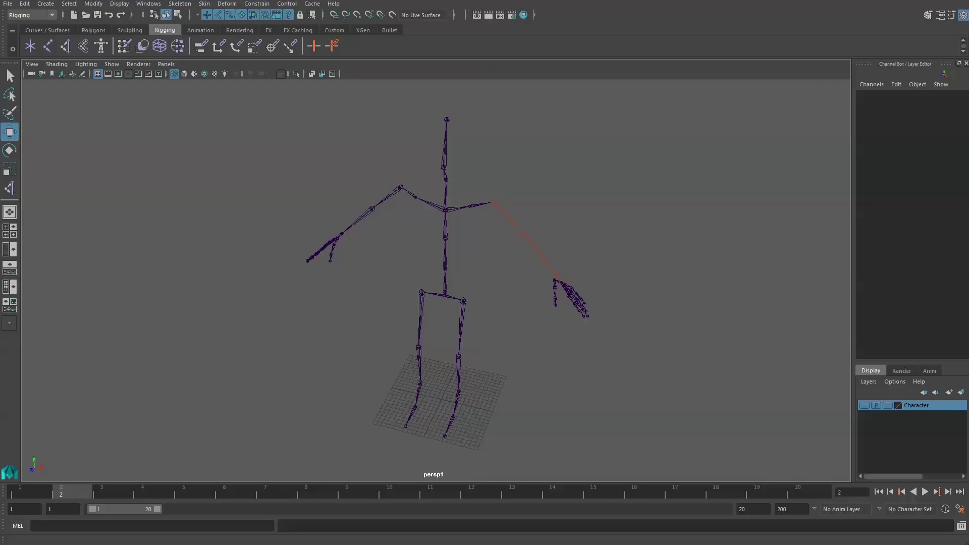
Create a NURBS circle and point-snap it onto the left wrist joint.
click(46, 3)
mouse_move(78, 34)
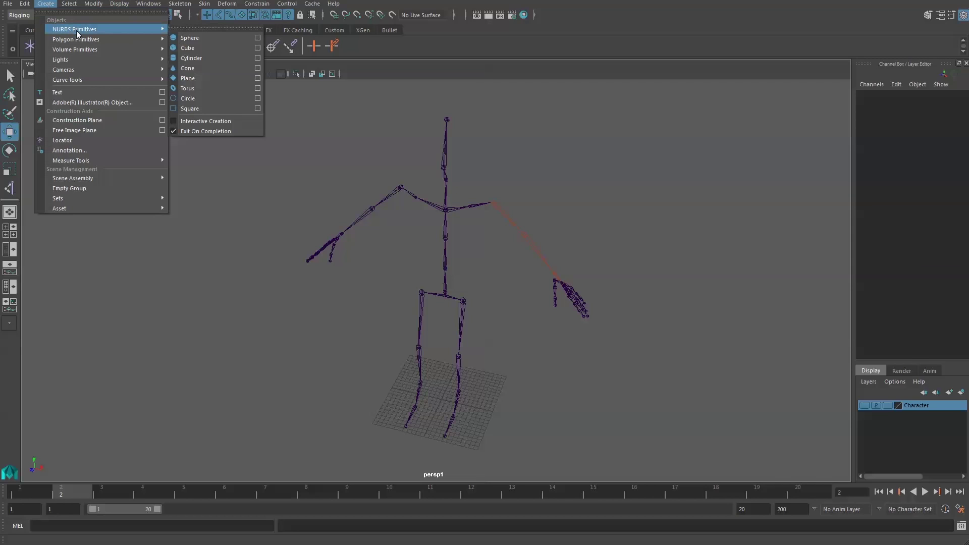
click(202, 98)
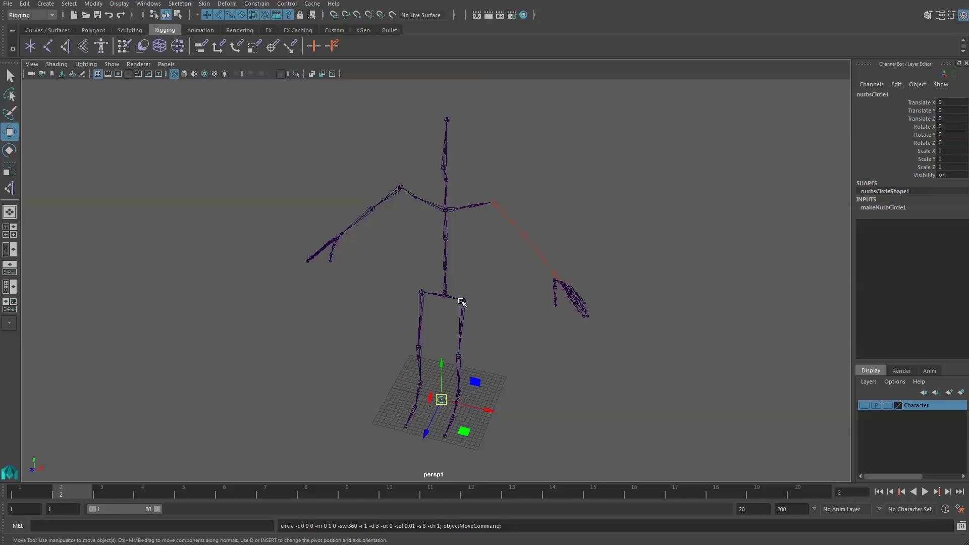
scroll(449, 352, up, 6)
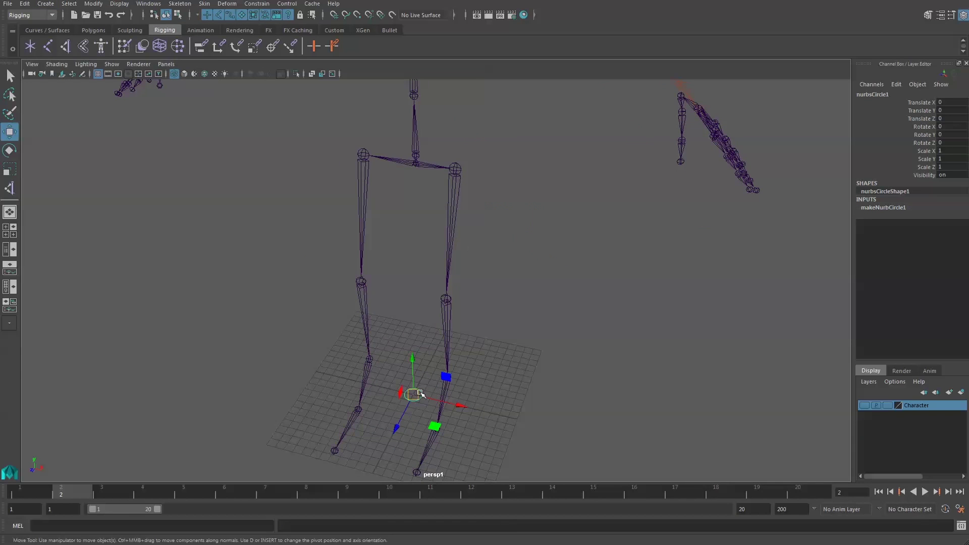
click(418, 394)
scroll(415, 299, down, 3)
key(v)
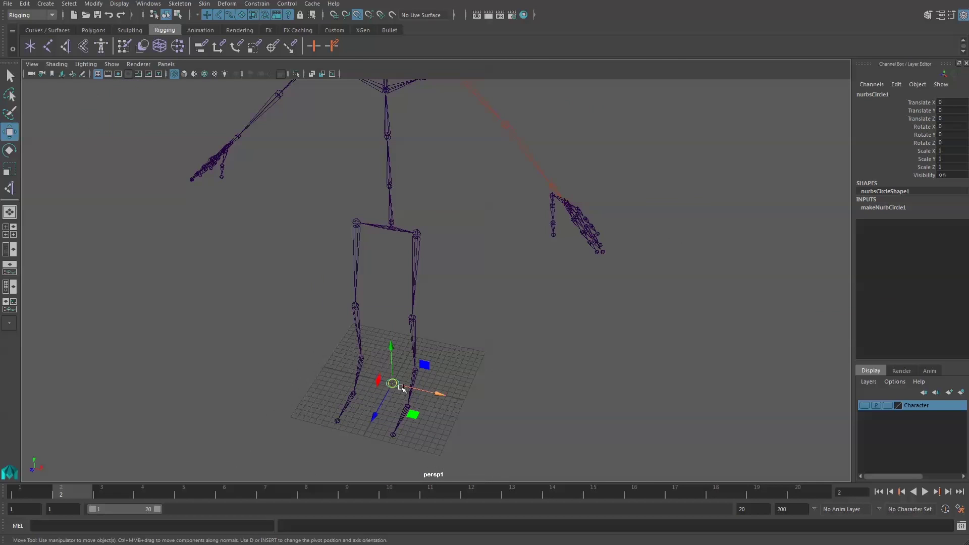
drag(392, 383, 314, 340)
scroll(385, 318, up, 5)
scroll(299, 337, up, 3)
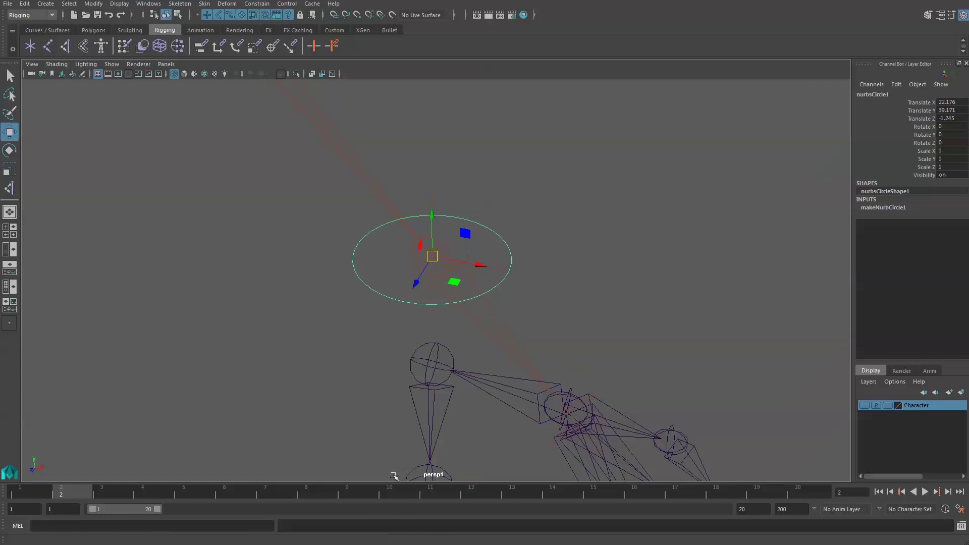
Name the circle ctrl_L_Wrist in the Channel Box.
double_click(868, 94)
text(ctl)
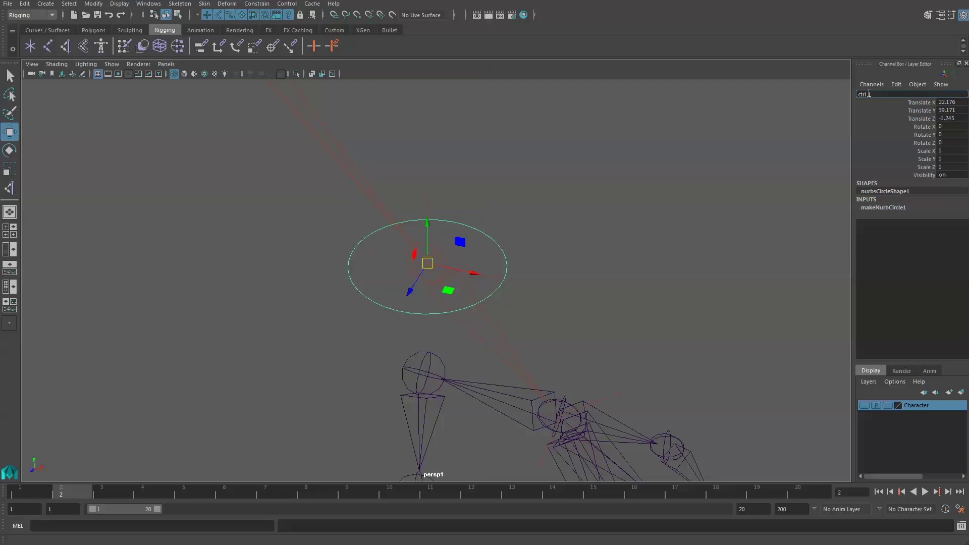
text(st)
key(Return)
alt+drag(457, 348, 470, 351)
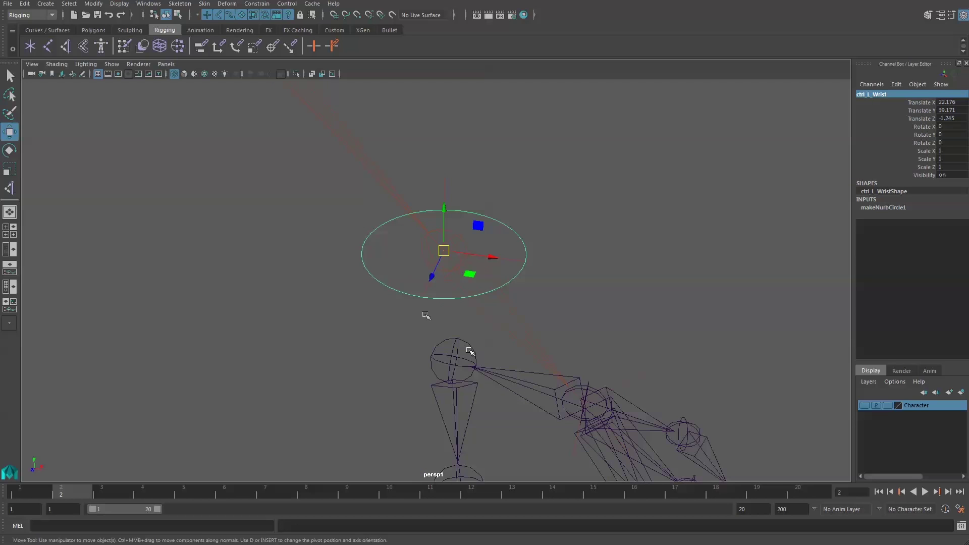
alt+drag(426, 318, 244, 223)
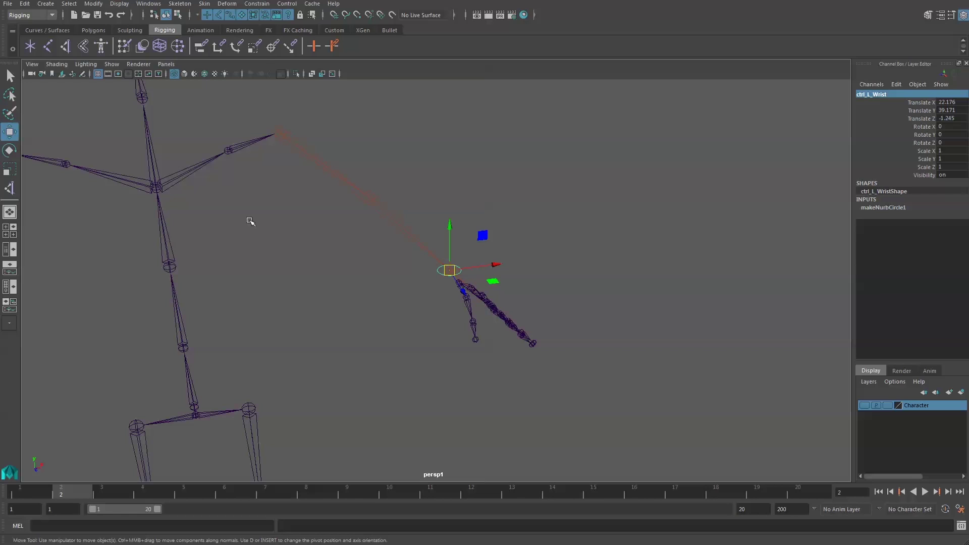
alt+right_drag(380, 305, 456, 491)
Select all of the circle's control vertices, making joints unselectable.
right_click(419, 225)
click(349, 225)
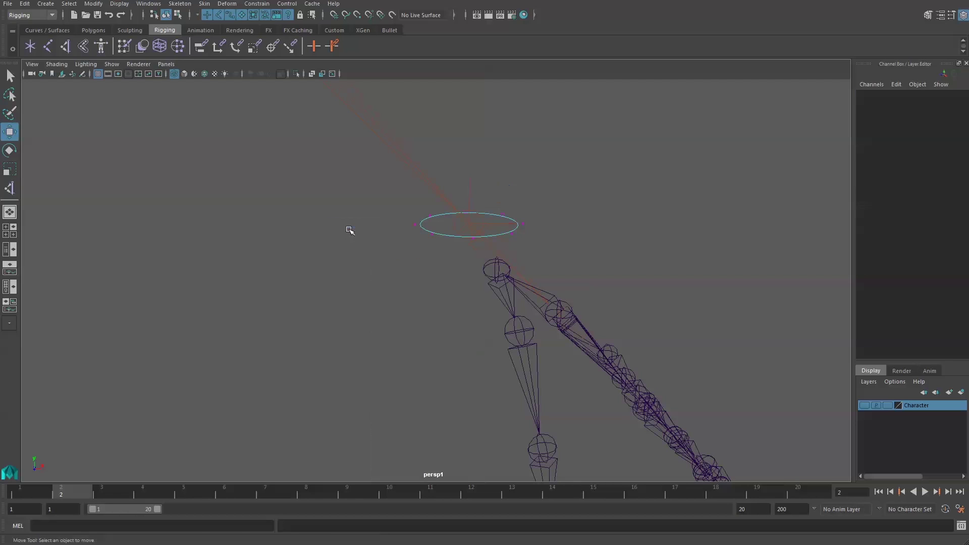
drag(390, 216, 447, 254)
alt+drag(518, 250, 549, 378)
shift+drag(494, 227, 587, 255)
shift+drag(628, 284, 619, 309)
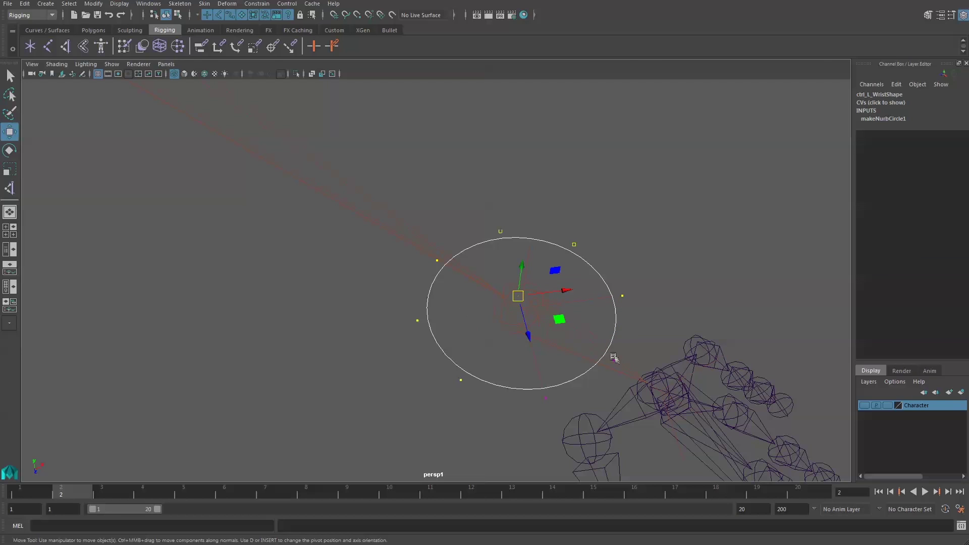
shift+click(613, 358)
shift+click(614, 361)
alt+drag(617, 363, 572, 306)
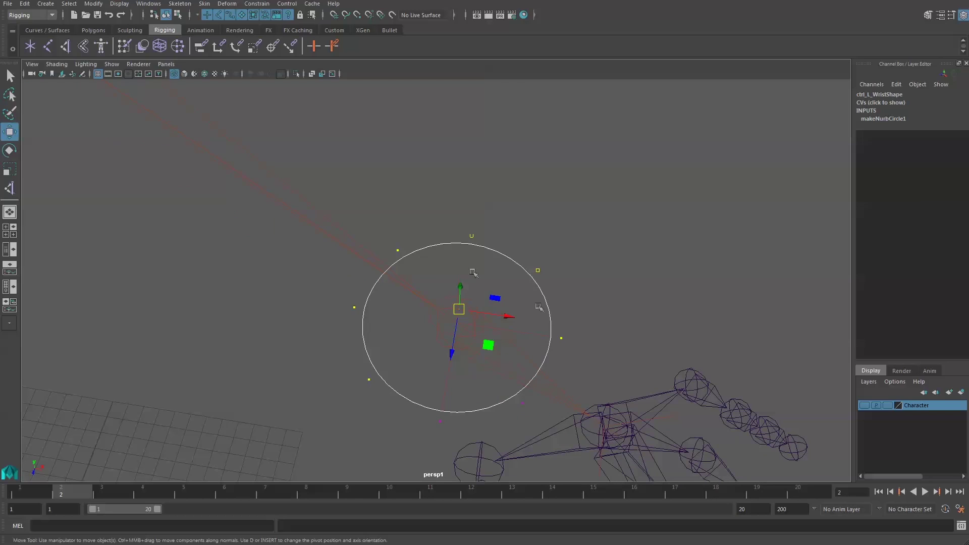
shift+drag(504, 399, 540, 435)
shift+drag(408, 413, 458, 441)
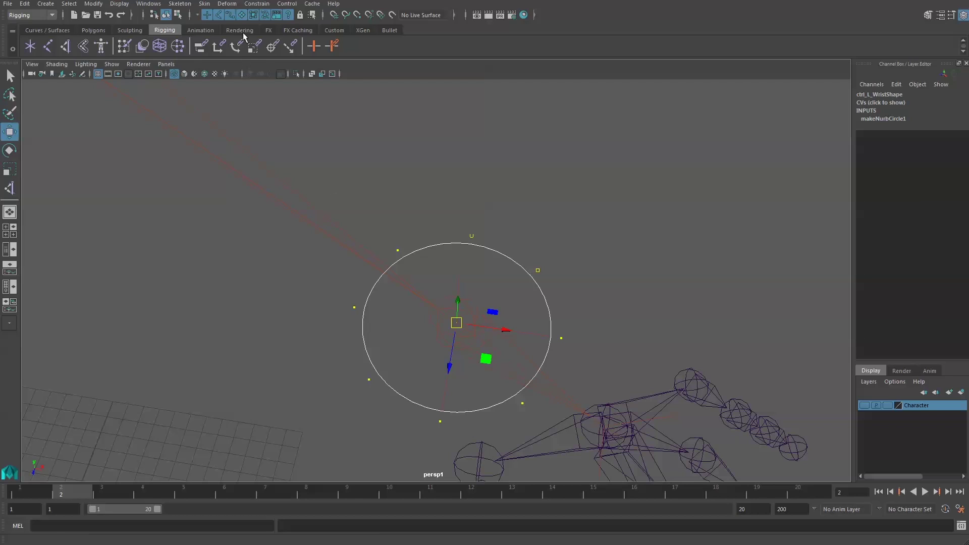
click(220, 14)
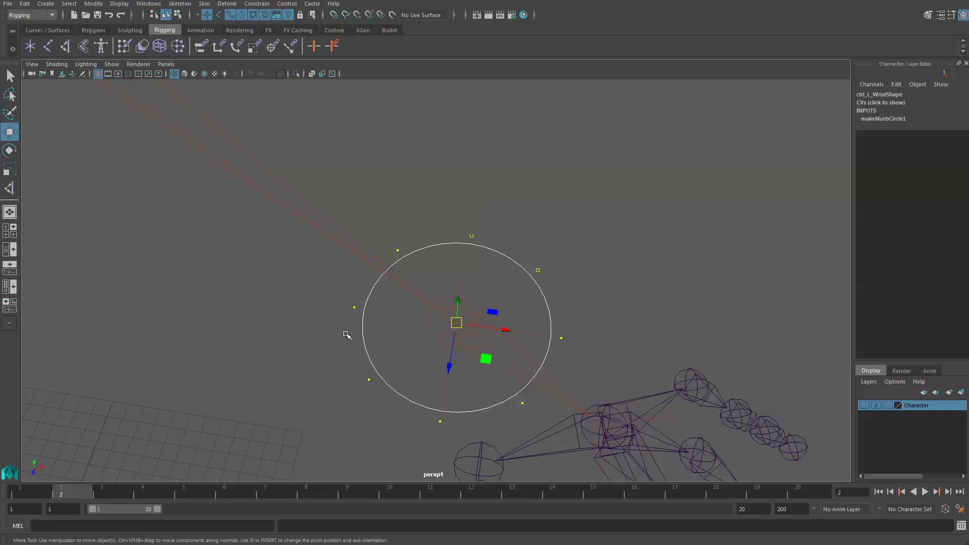
alt+drag(346, 335, 302, 102)
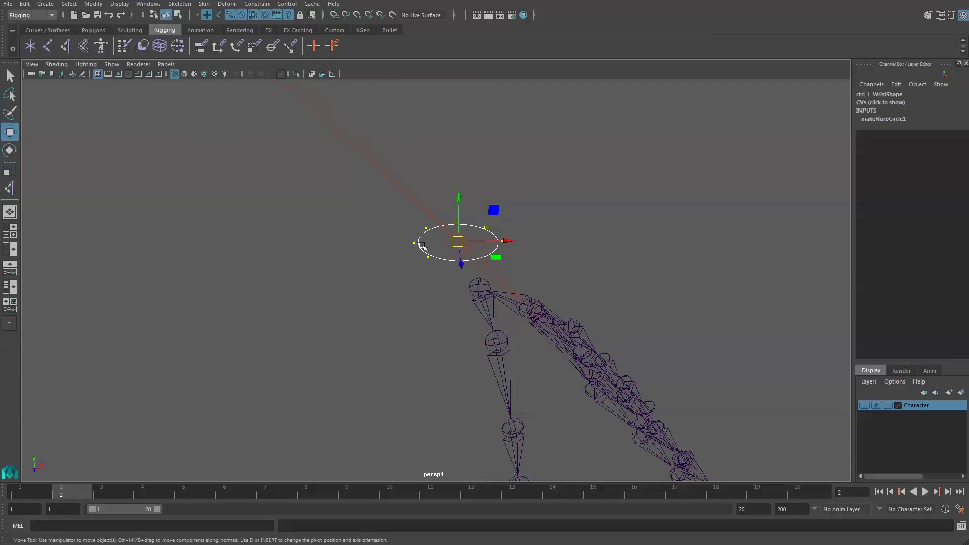
Scale the circle's CVs up evenly around the wrist and show the Character layer.
key(r)
click(455, 241)
drag(456, 241, 597, 190)
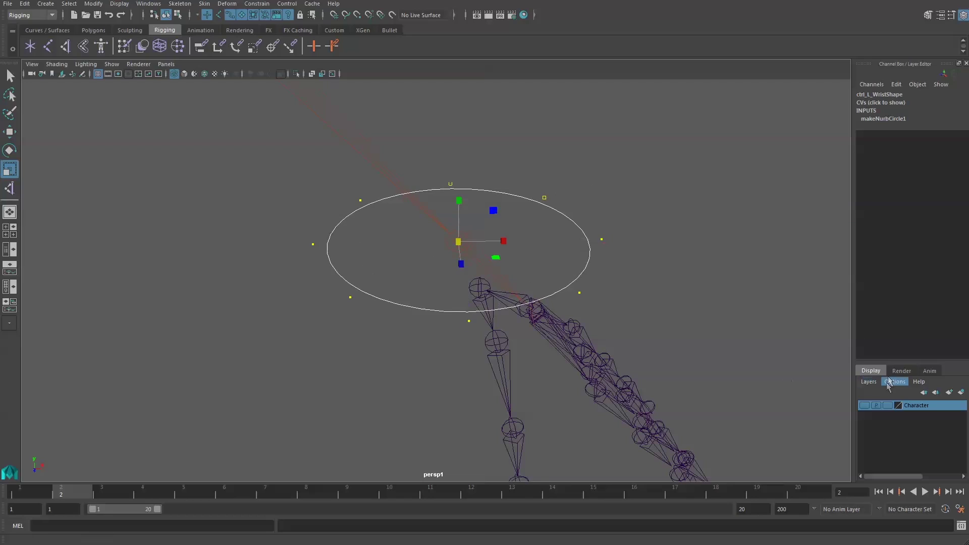
click(864, 406)
alt+drag(716, 354, 480, 108)
alt+drag(489, 281, 516, 318)
Rotate the CVs so the circle tilts along the forearm, then return to object mode.
key(e)
key(r)
key(e)
drag(412, 233, 401, 250)
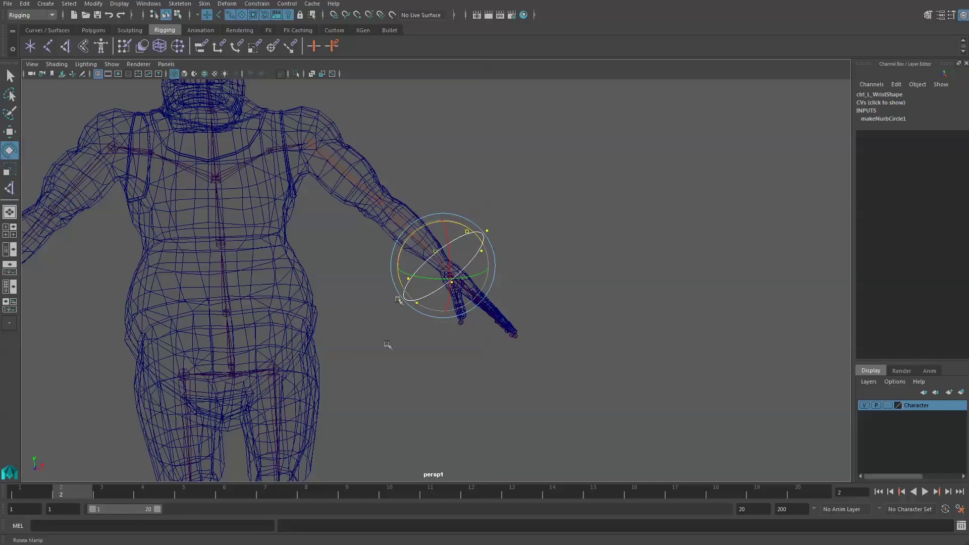
alt+drag(388, 344, 374, 328)
drag(400, 276, 434, 274)
key(r)
alt+drag(486, 360, 462, 402)
click(410, 350)
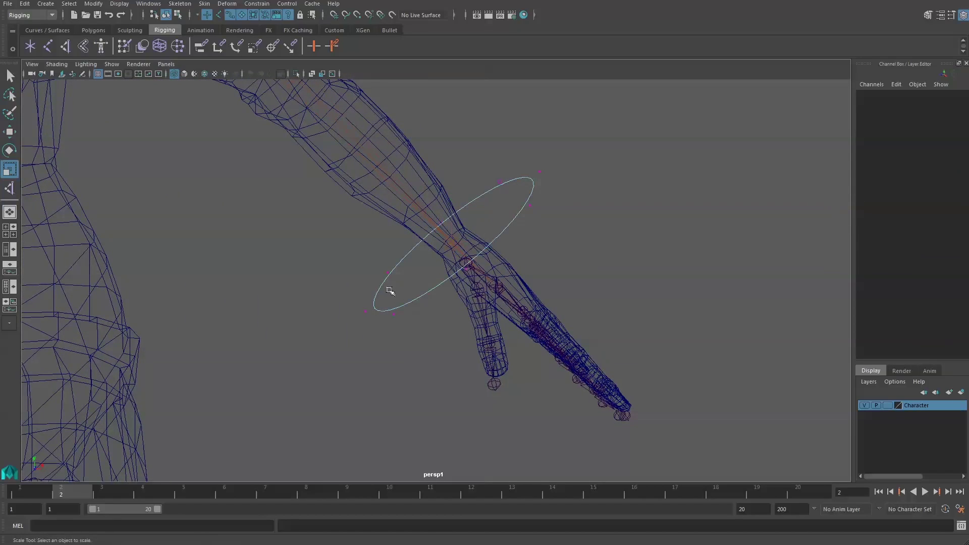
right_drag(389, 291, 415, 275)
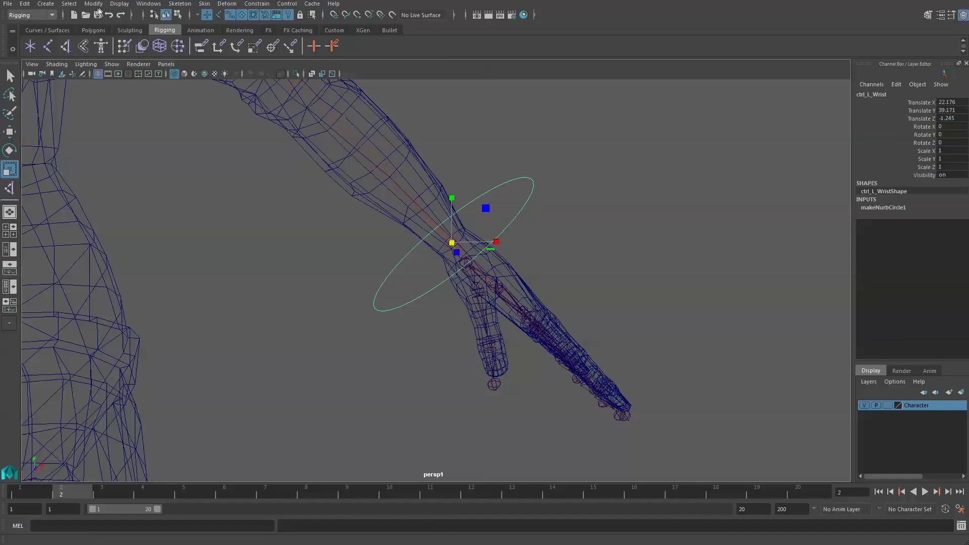
Apply Modify > Freeze Transformations to ctrl_L_Wrist.
click(94, 4)
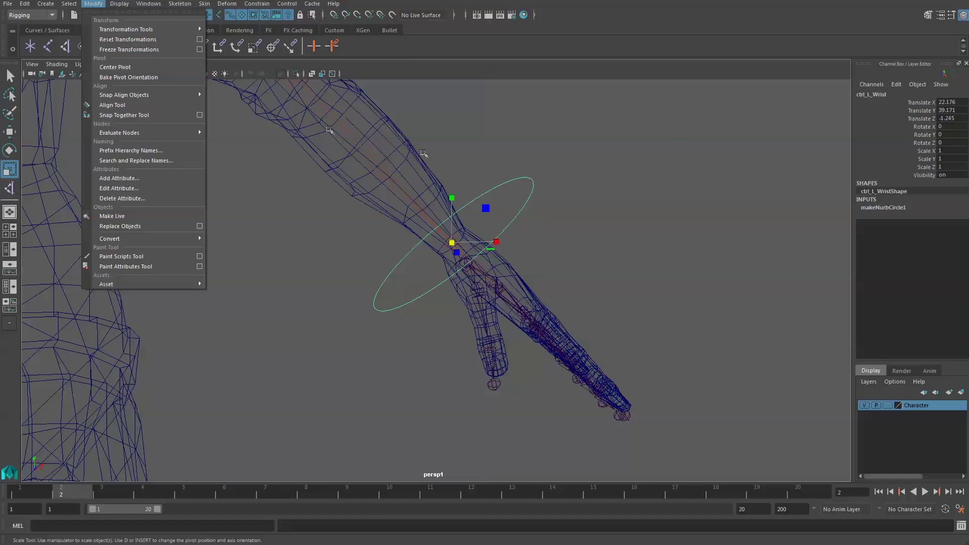
click(149, 50)
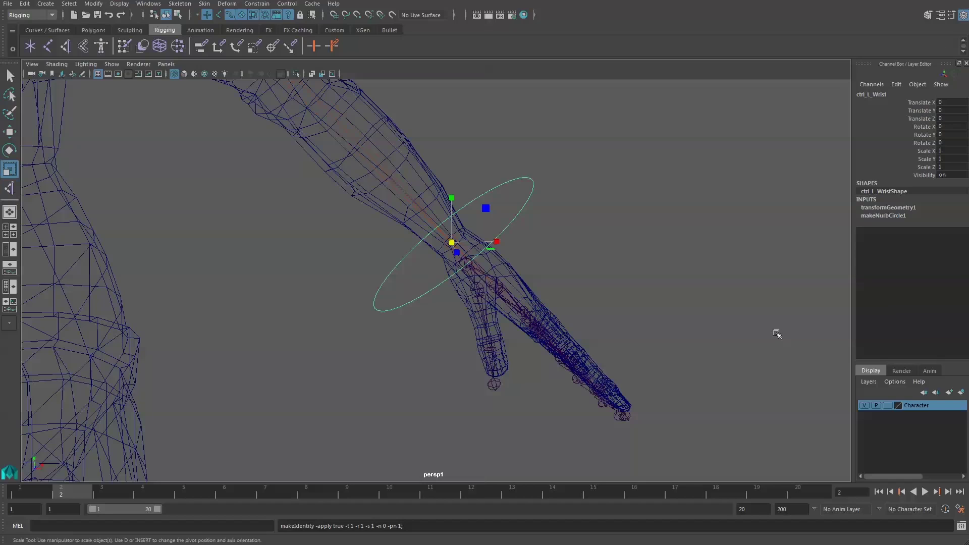
Hide the body mesh and select the ik_L_Wrist handle together with the ctrl_L_Wrist circle.
click(864, 406)
alt+drag(505, 363, 424, 335)
click(360, 199)
key(w)
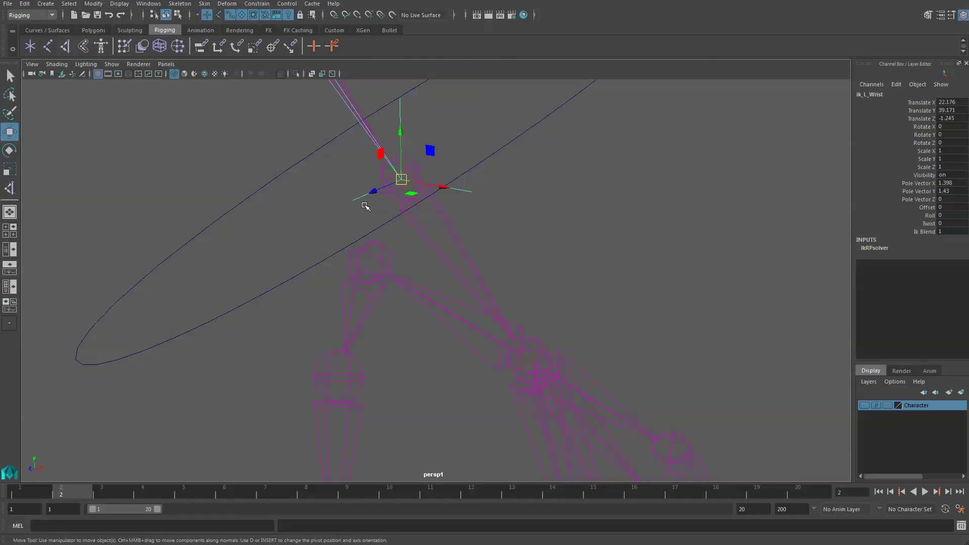
alt+drag(365, 205, 391, 229)
click(567, 156)
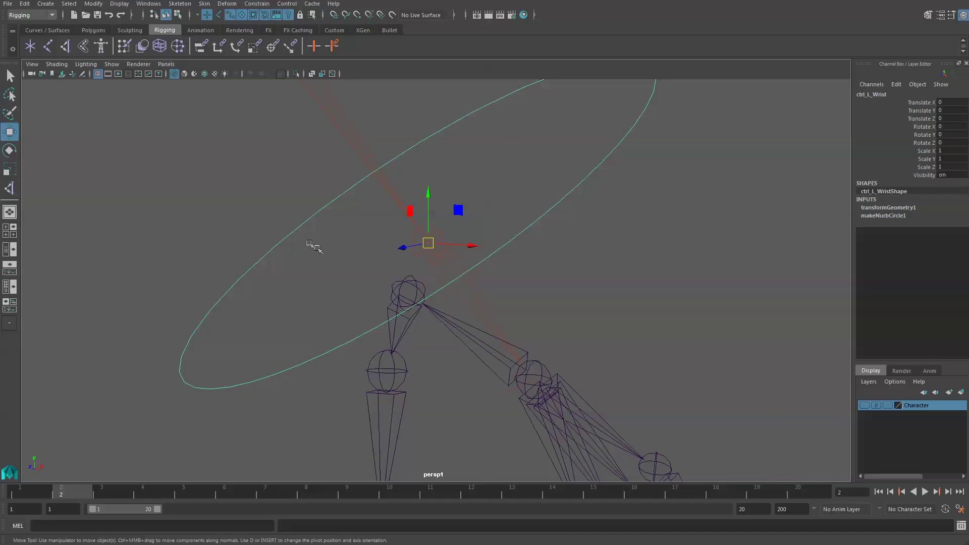
click(387, 264)
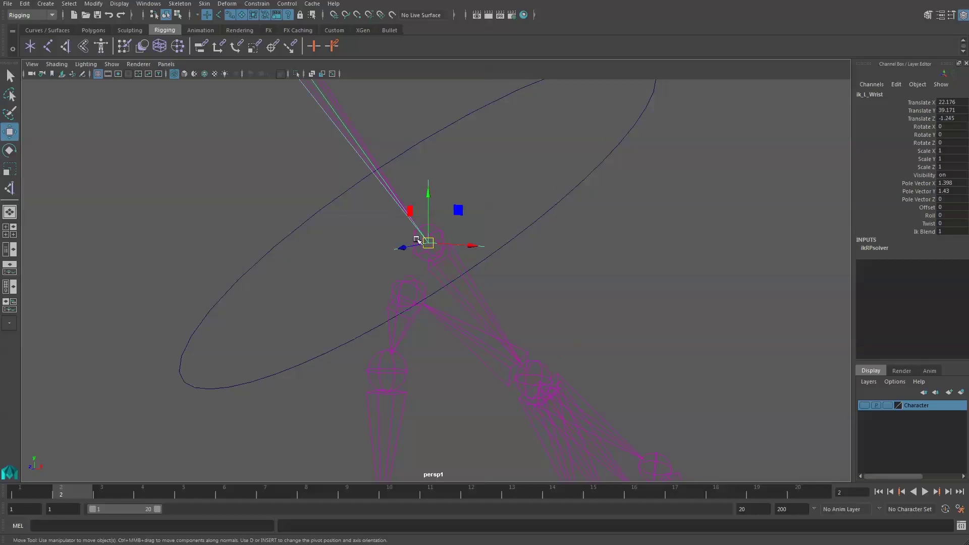
click(376, 243)
drag(378, 240, 406, 261)
drag(542, 149, 591, 217)
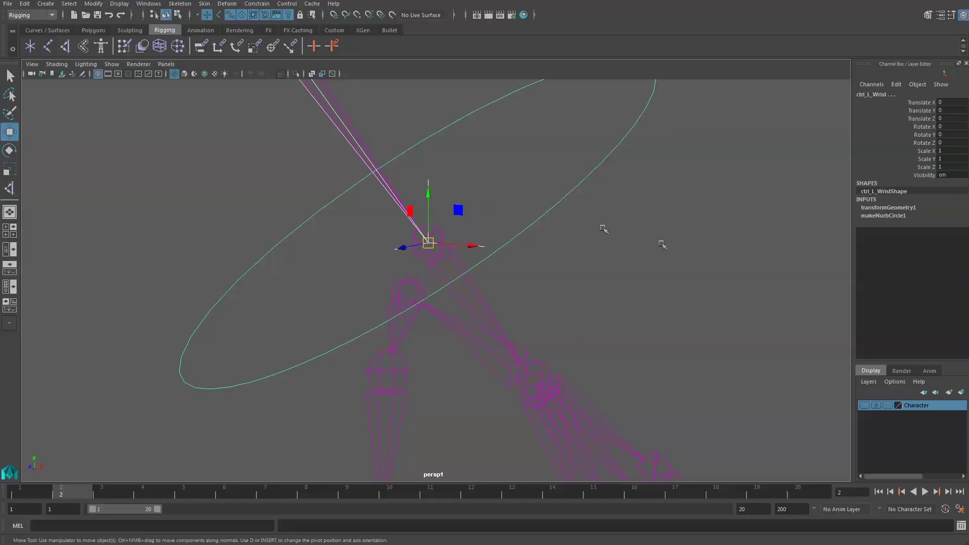
key(p)
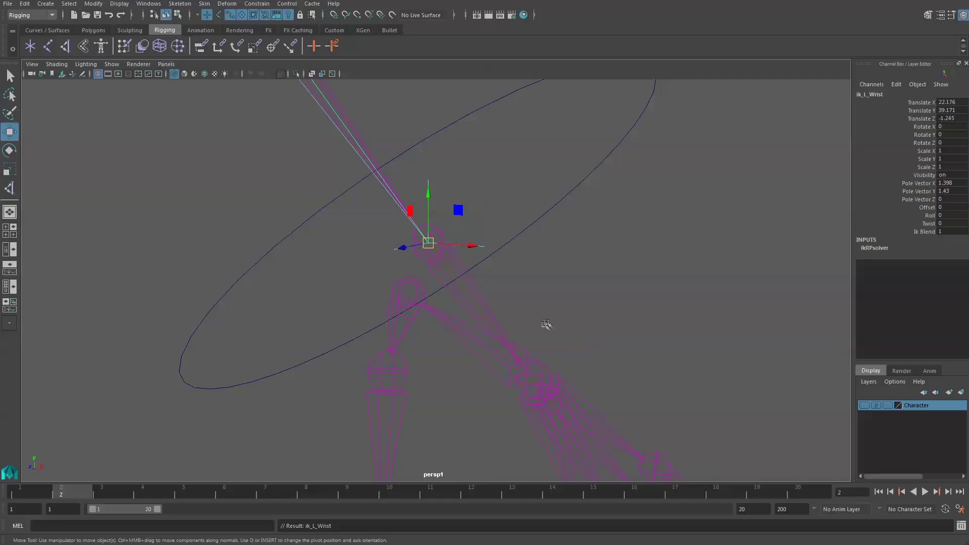
Select ik_L_Palm with the control, then move ctrl_L_Wrist to -3.825, 5.492, 0.431.
drag(545, 325, 584, 352)
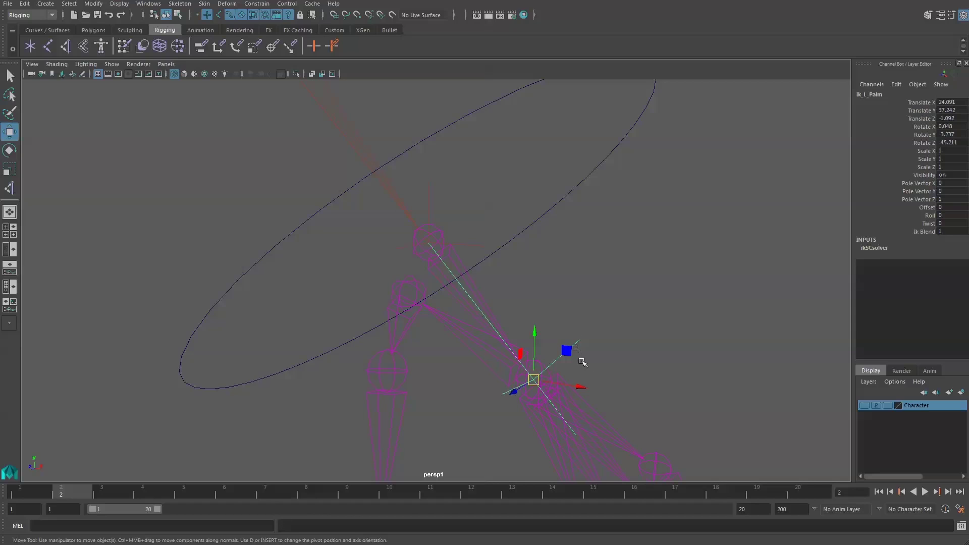
drag(627, 253, 636, 259)
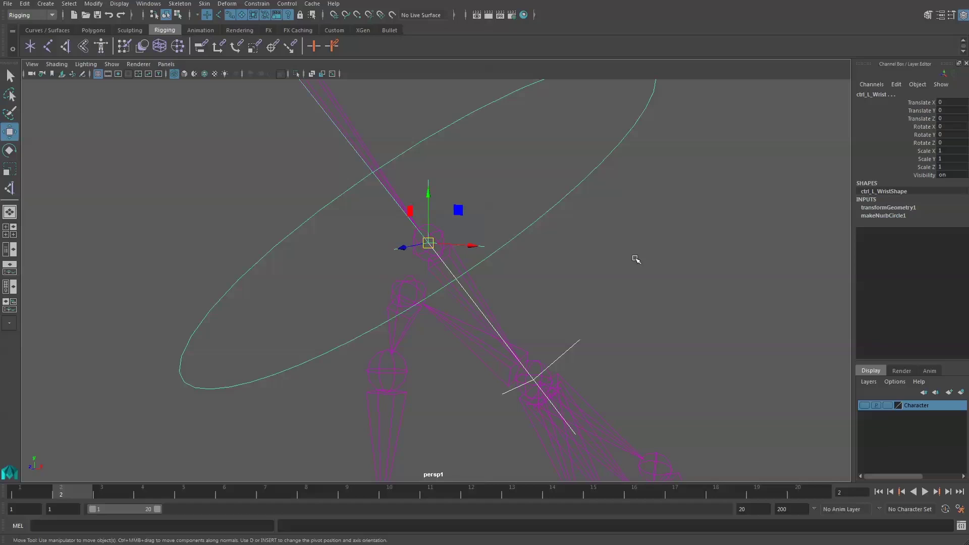
key(ctrl+z)
key(ctrl+z)
key(ctrl+z)
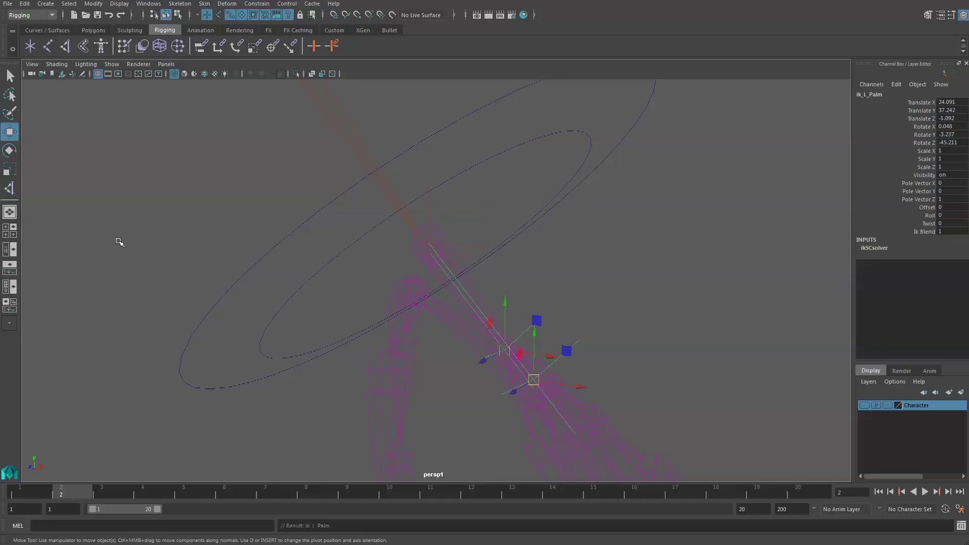
key(ctrl+z)
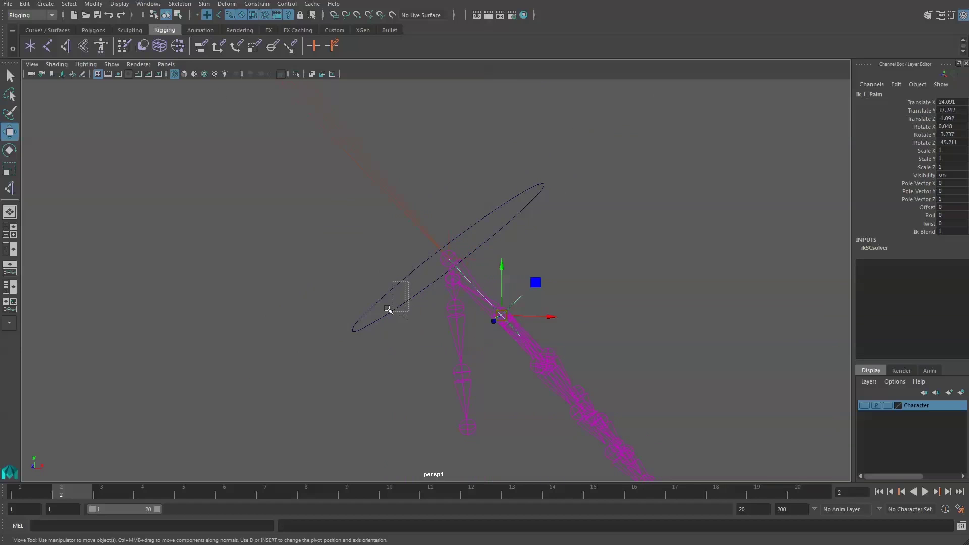
click(381, 307)
alt+drag(383, 306, 392, 198)
Test-rotate ctrl_L_Wrist on Z, then undo until translate and rotate read 0.
key(e)
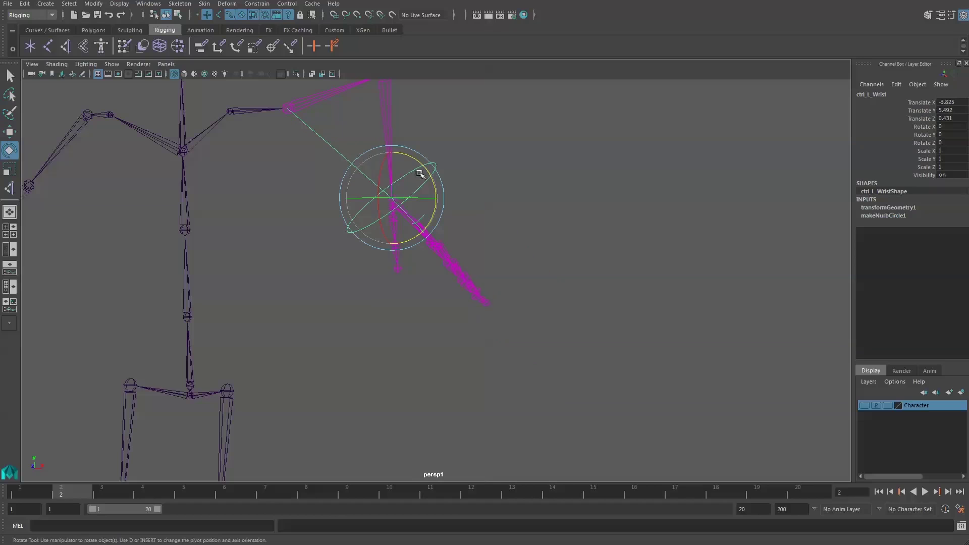
drag(428, 170, 484, 295)
key(ctrl+z)
key(ctrl+z)
key(ctrl+z)
key(ctrl+z)
key(ctrl+z)
key(ctrl+z)
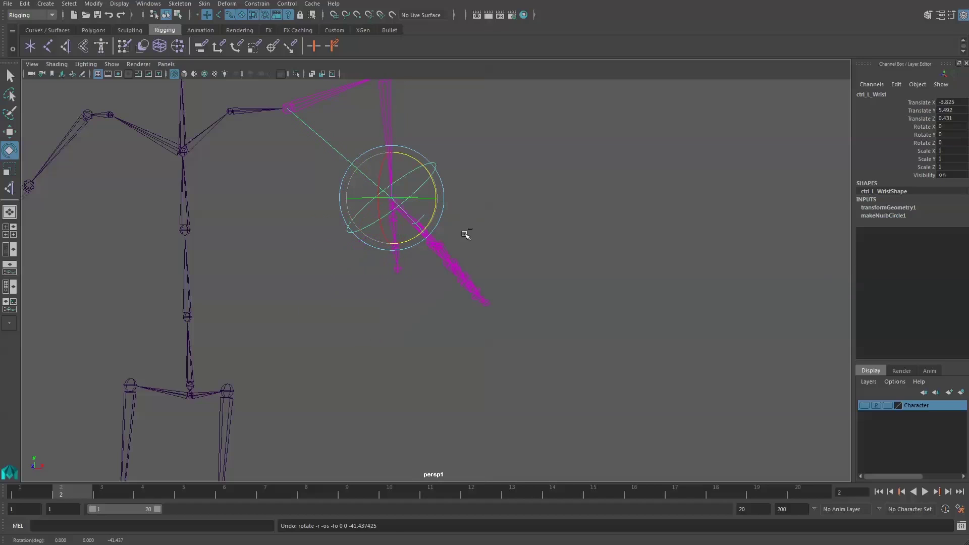
alt+drag(457, 232, 360, 238)
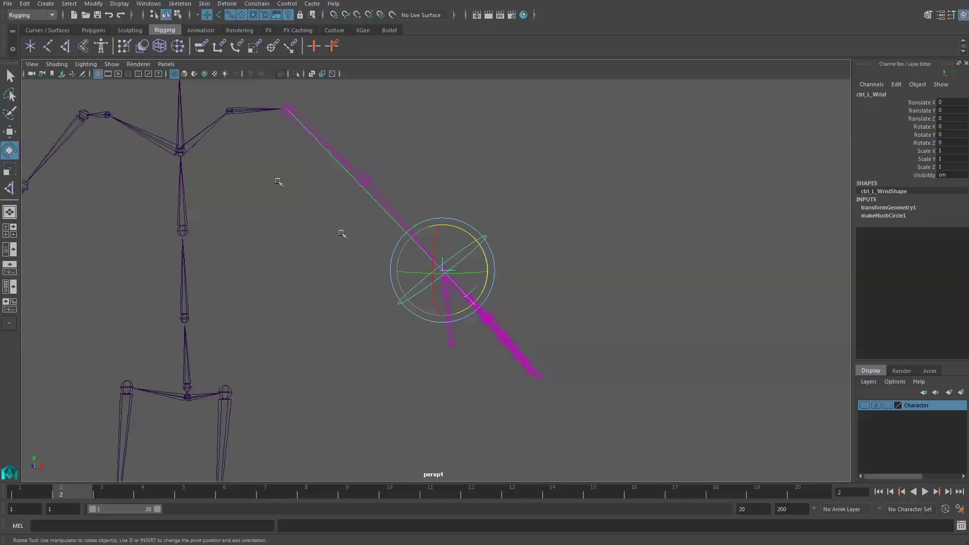
Create a locator and snap it onto the left arm's elbow joint.
click(68, 4)
mouse_move(47, 5)
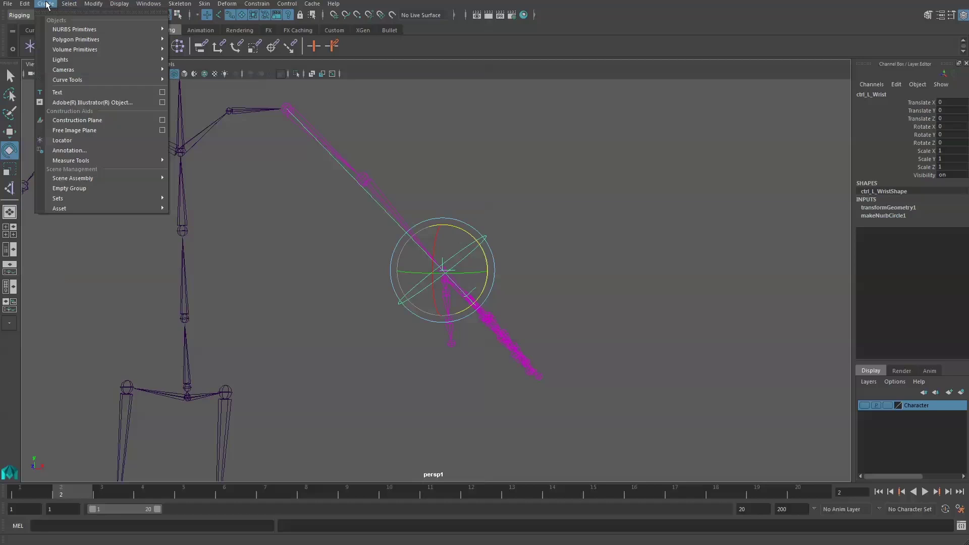
click(64, 142)
scroll(260, 323, down, 8)
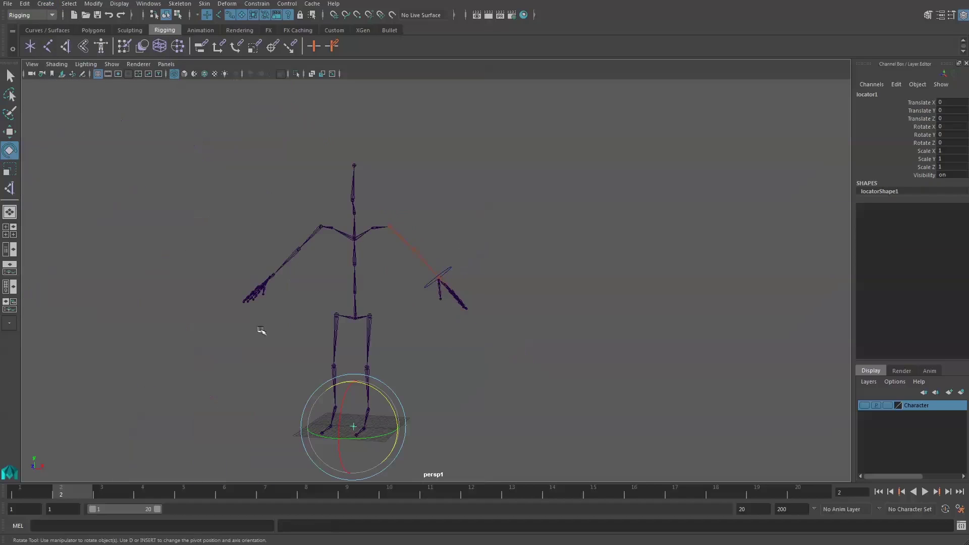
scroll(262, 253, up, 3)
alt+drag(283, 325, 397, 395)
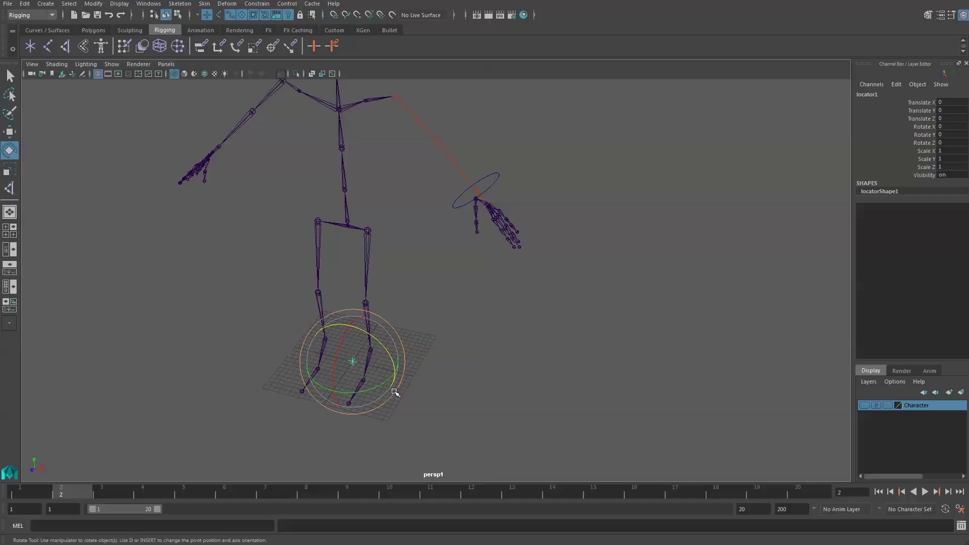
alt+drag(395, 389, 426, 357)
key(w)
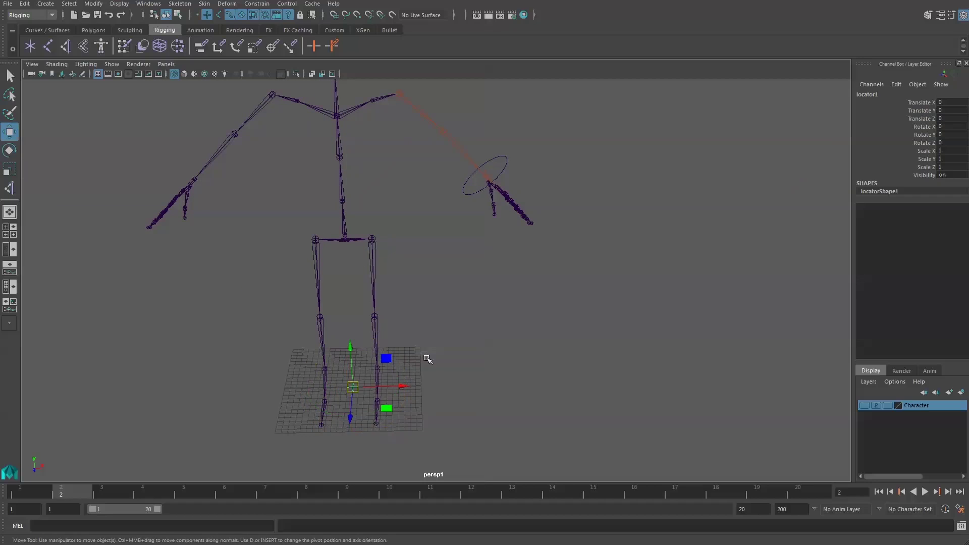
key(v)
drag(342, 388, 439, 145)
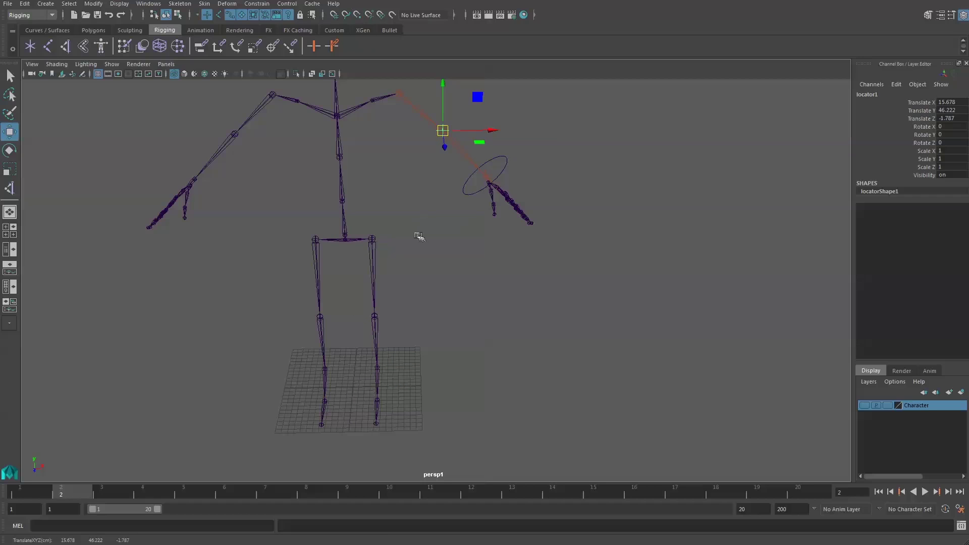
Move the locator back behind the left arm to Translate Z -16.7.
alt+drag(417, 234, 303, 283)
scroll(365, 358, up, 5)
alt+drag(364, 358, 299, 309)
alt+drag(216, 286, 181, 260)
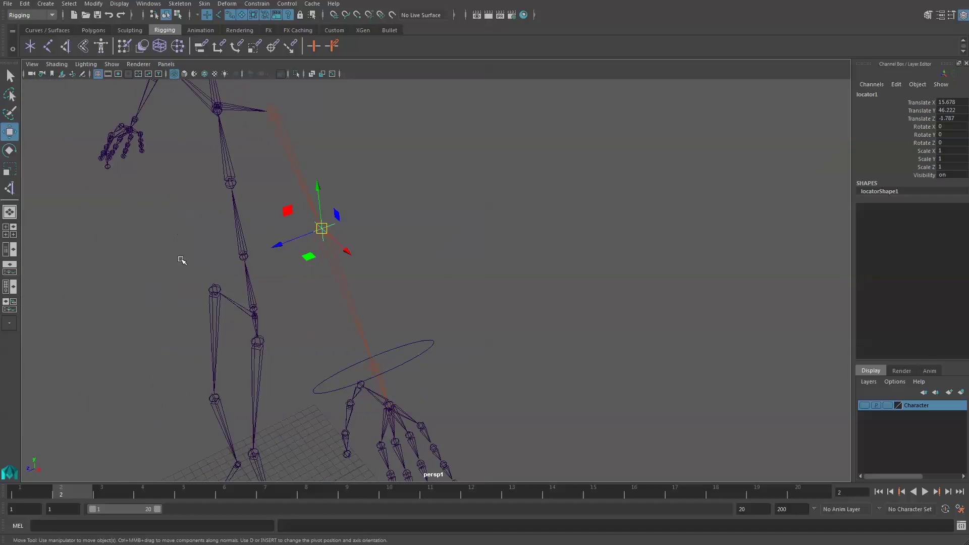
drag(277, 246, 473, 200)
click(473, 201)
click(506, 163)
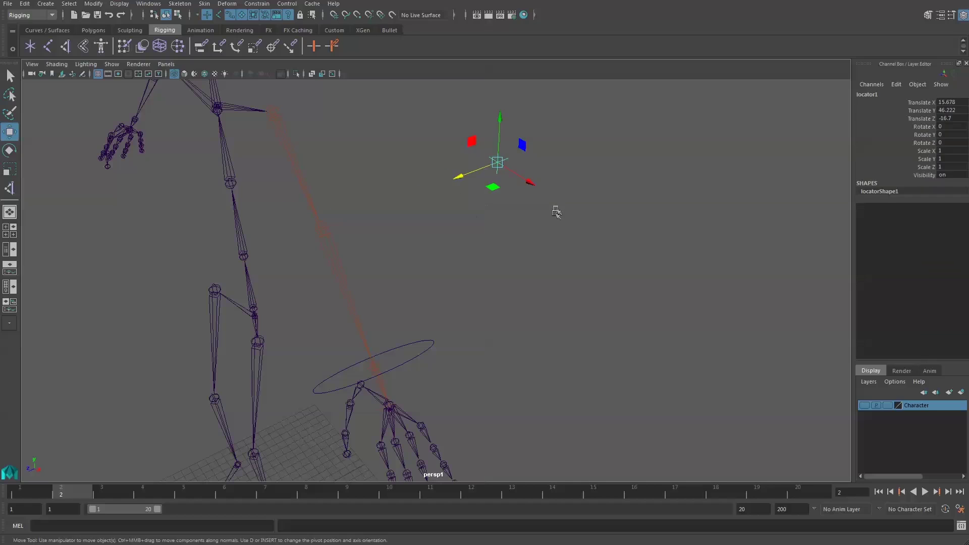
alt+drag(445, 253, 454, 217)
scroll(450, 278, up, 3)
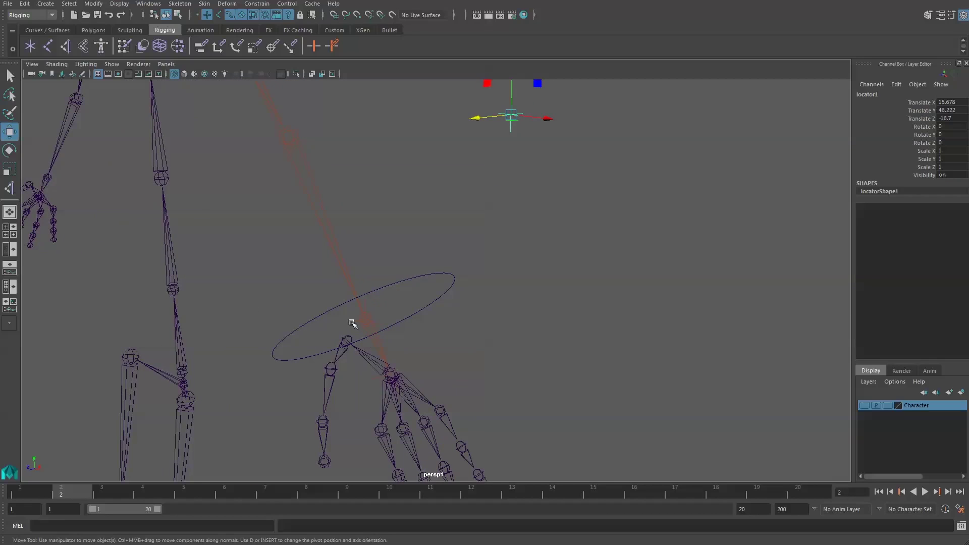
Pole-vector constrain ik_L_Wrist to the locator, test by raising the locator, then undo.
click(352, 323)
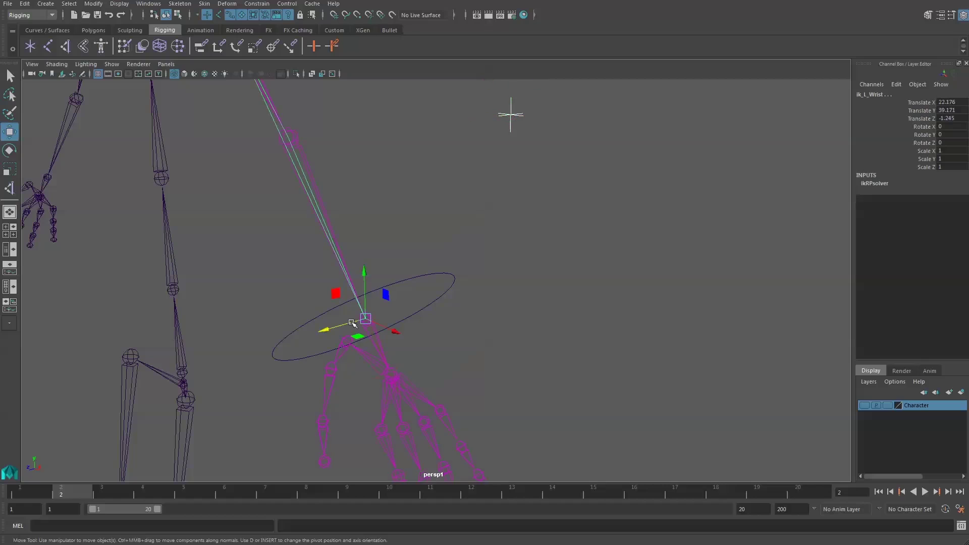
click(257, 4)
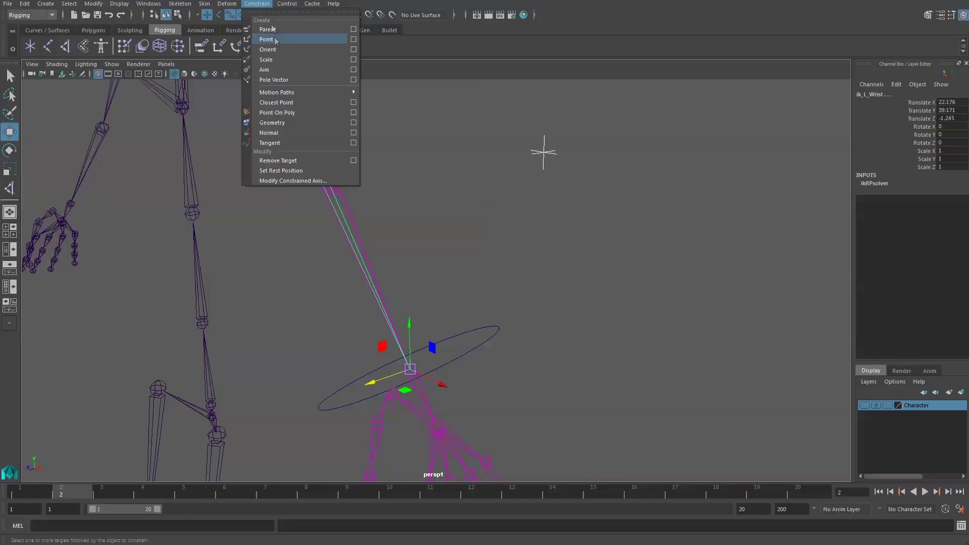
click(282, 81)
alt+drag(606, 228, 489, 328)
click(544, 152)
drag(530, 222, 534, 372)
key(ctrl+z)
Test the left arm by moving the wrist control and elbow locator, then undo the moves.
click(542, 456)
alt+middle_drag(545, 461, 519, 353)
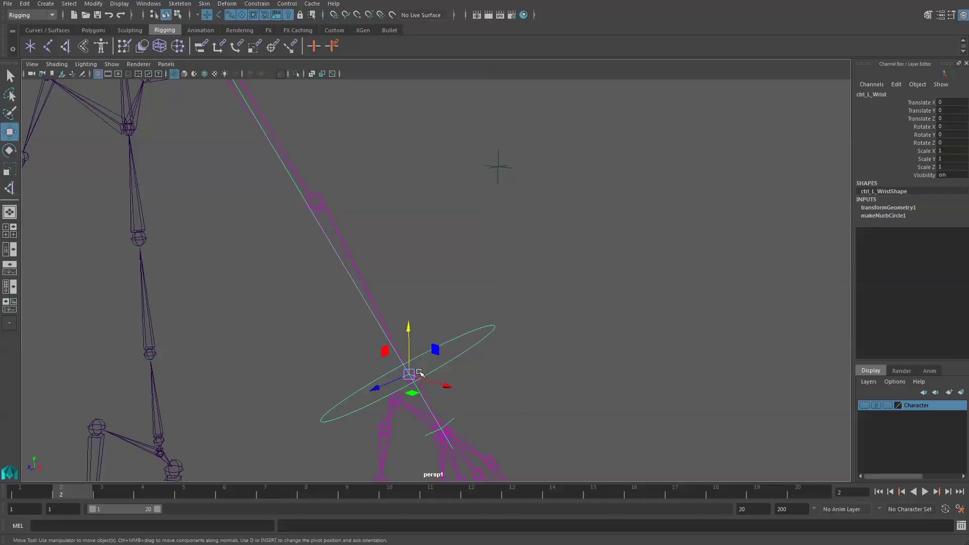
drag(420, 373, 390, 303)
alt+drag(600, 285, 519, 270)
click(519, 177)
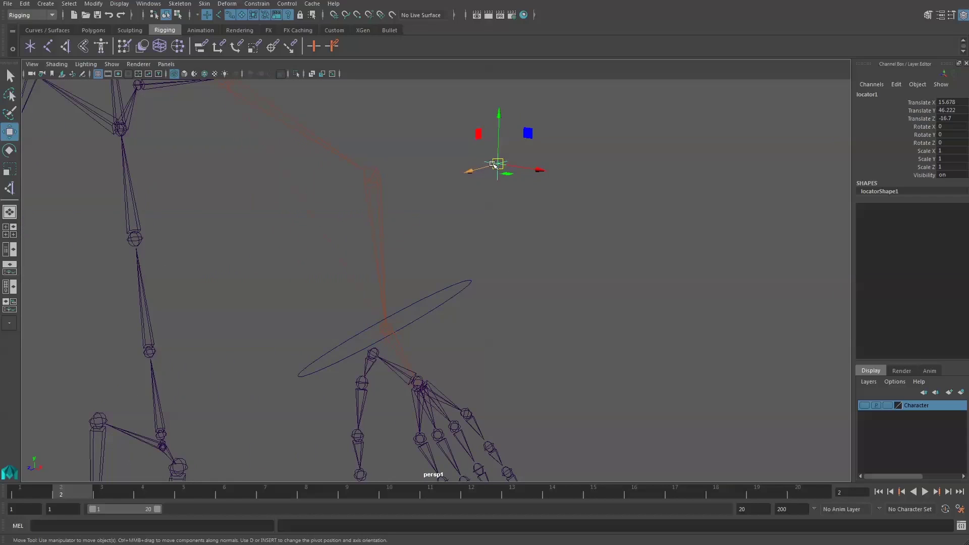
drag(498, 117, 497, 454)
middle_drag(565, 303, 606, 280)
key(ctrl+z)
key(ctrl+z)
key(ctrl+z)
key(ctrl+z)
mouse_move(550, 276)
alt+mouse_down()
mouse_move(561, 274)
mouse_move(441, 149)
mouse_move(498, 186)
mouse_move(582, 191)
alt+mouse_up()
key(ctrl+z)
Rename the elbow locator to ctrl_L_Elbow and clear the selection.
click(868, 94)
text(d)
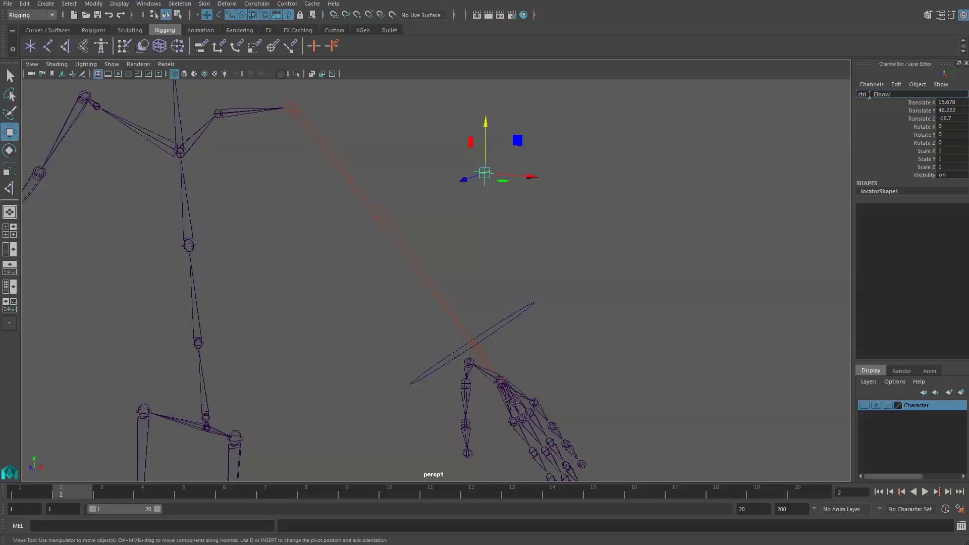
key(Return)
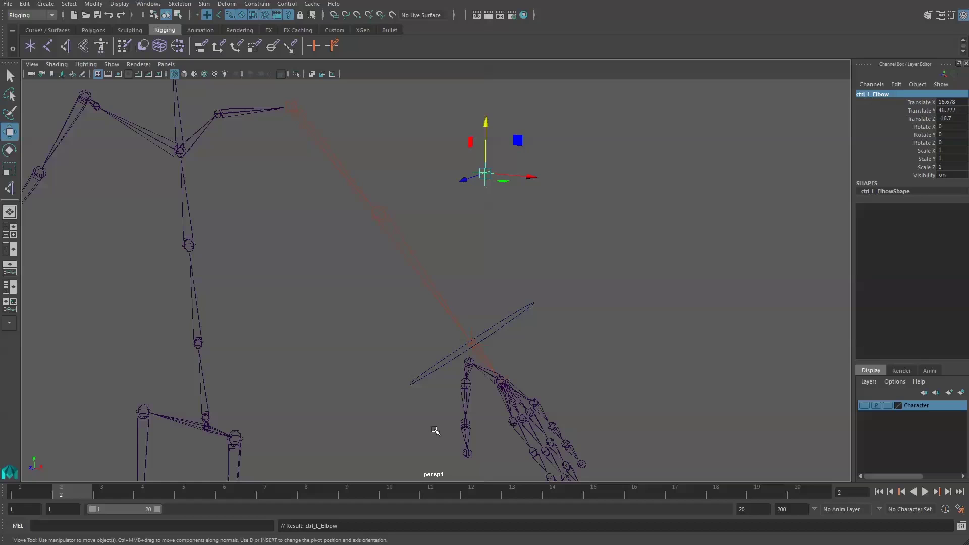
alt+drag(439, 426, 658, 259)
click(657, 259)
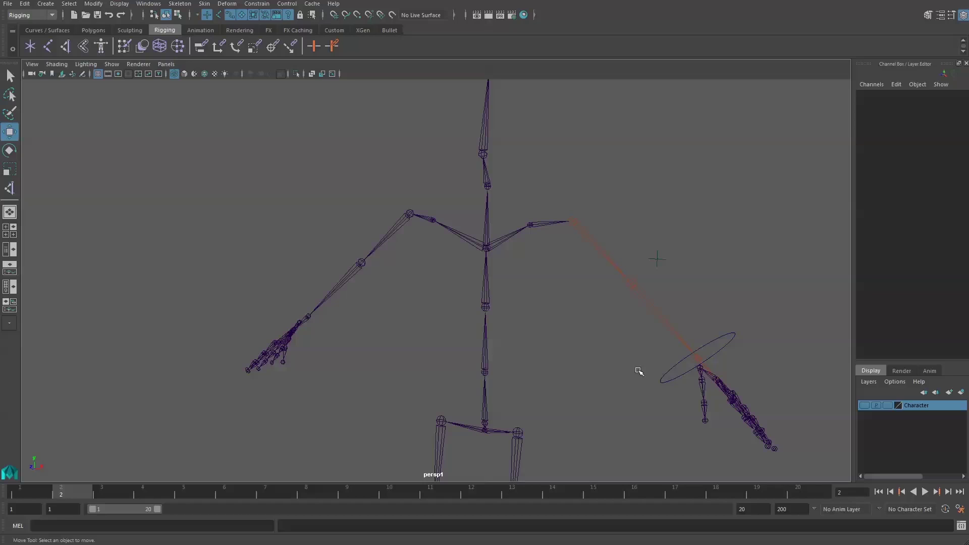
Duplicate the left wrist control circle and snap the copy onto the right wrist joint.
drag(638, 371, 667, 398)
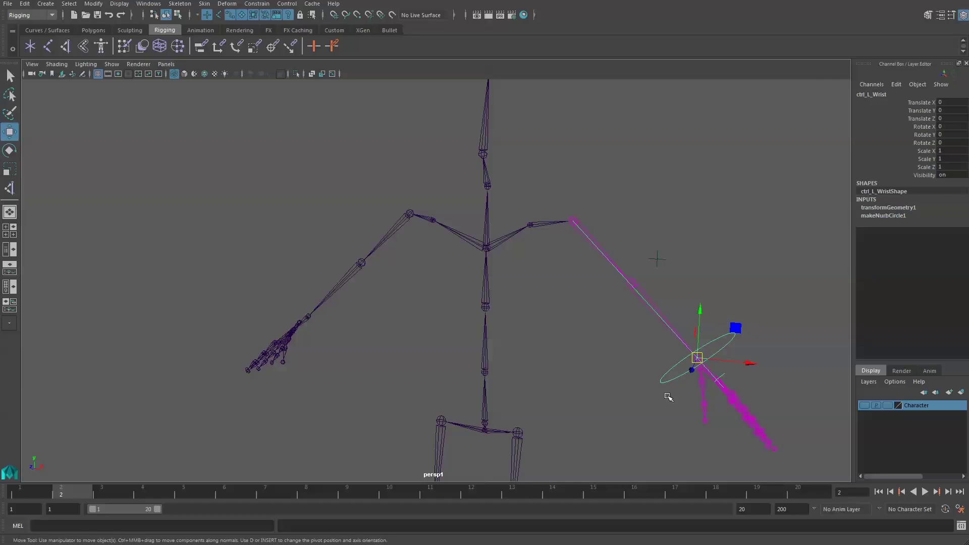
click(42, 4)
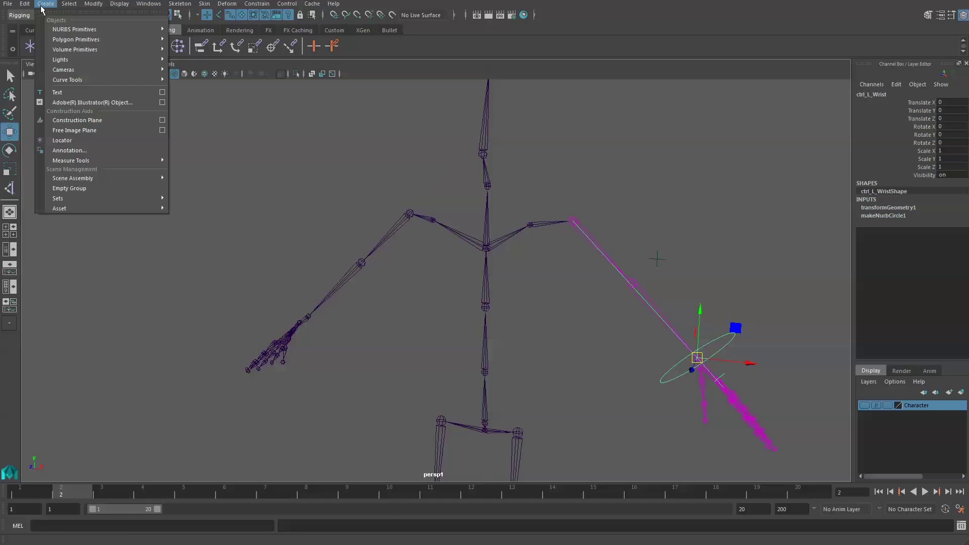
mouse_move(25, 4)
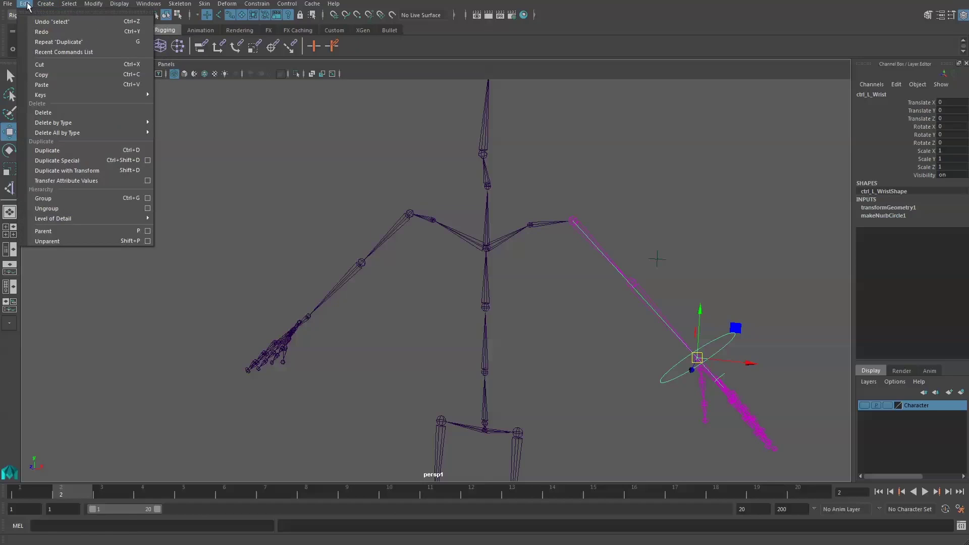
click(60, 150)
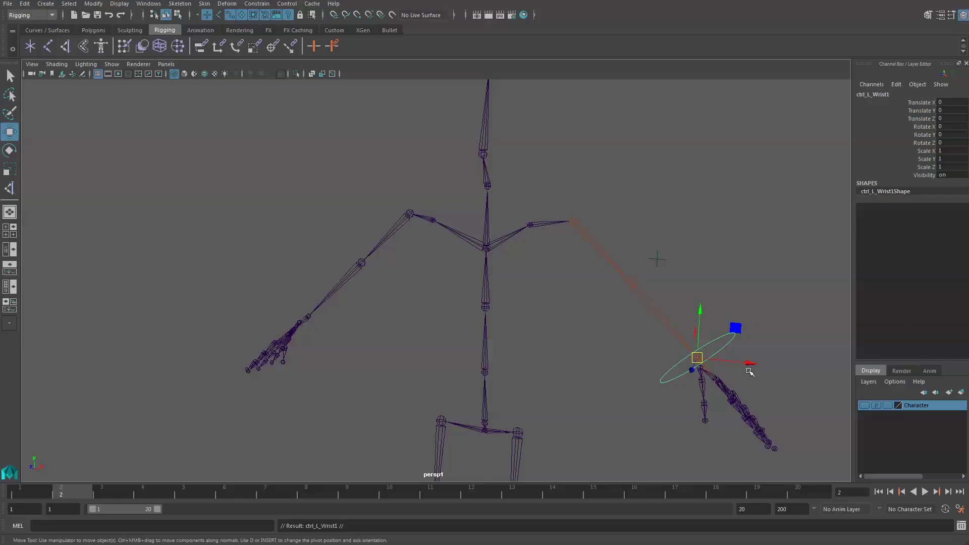
drag(750, 365, 392, 326)
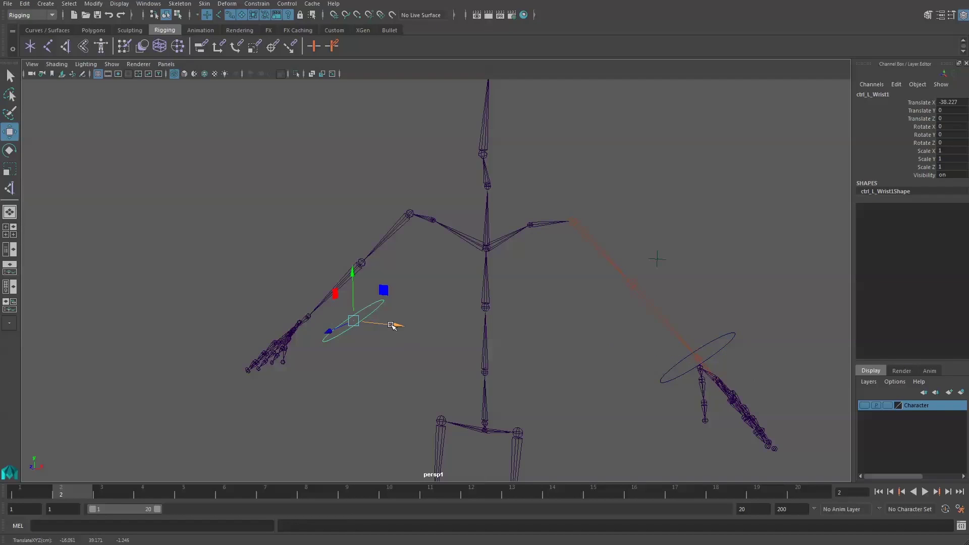
key(v)
drag(353, 321, 316, 323)
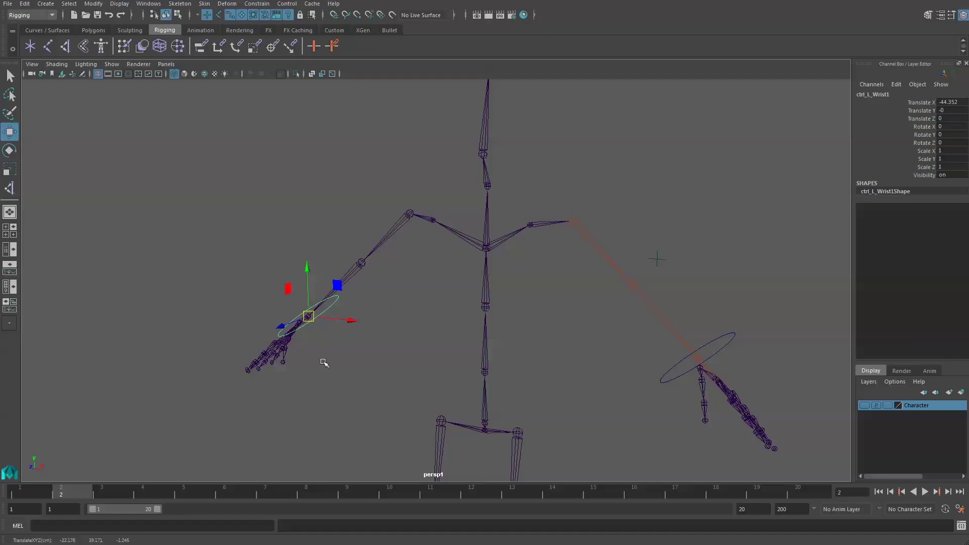
alt+drag(324, 363, 410, 284)
Rotate the copied circle's control vertices in the front view to align with the forearm.
right_click(409, 284)
right_drag(410, 286, 347, 287)
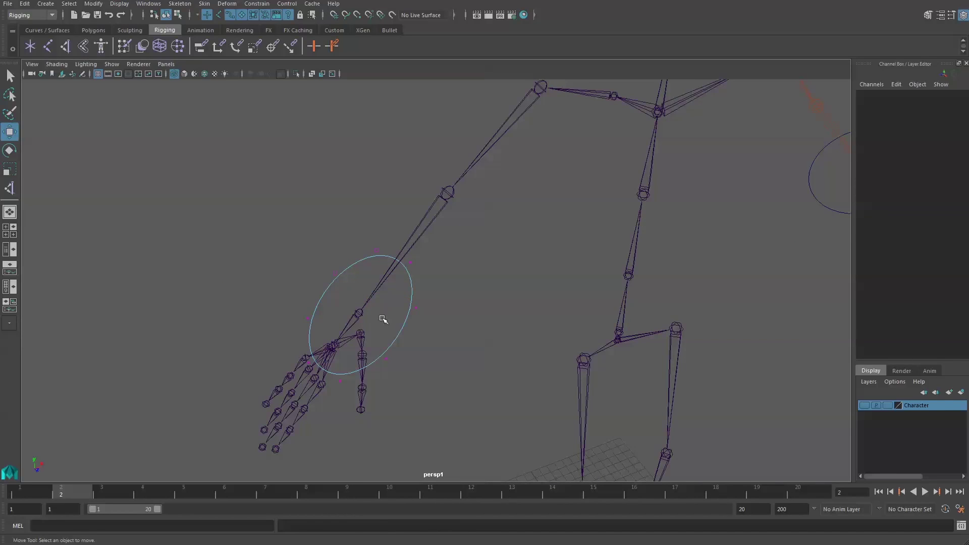
drag(223, 180, 555, 454)
alt+drag(519, 407, 437, 350)
key(space)
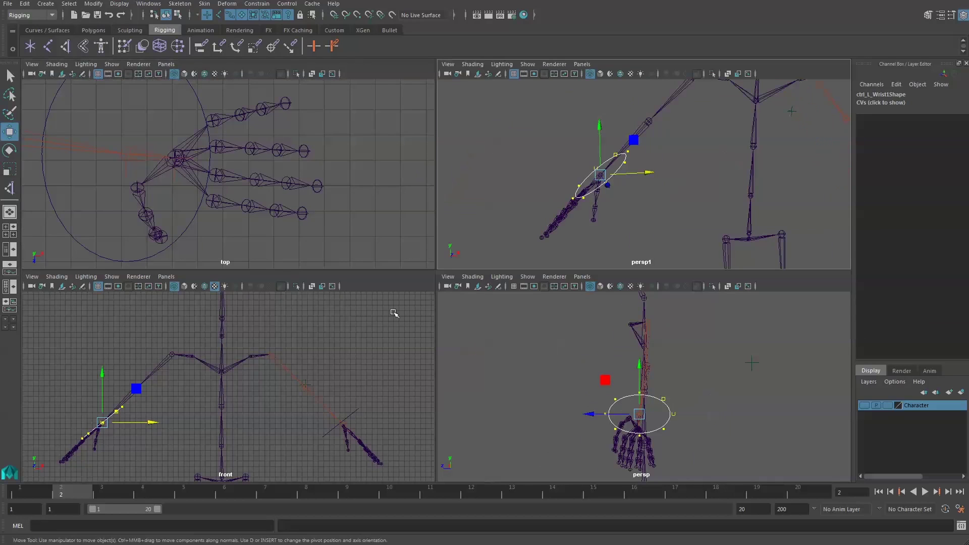
key(space)
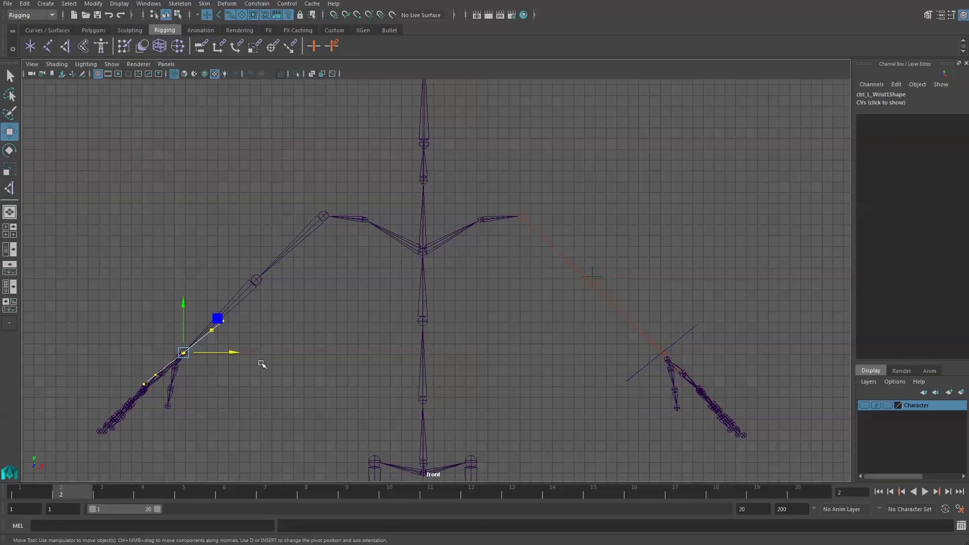
click(9, 150)
mouse_move(209, 314)
mouse_down()
mouse_move(230, 342)
mouse_move(232, 371)
mouse_up()
key(space)
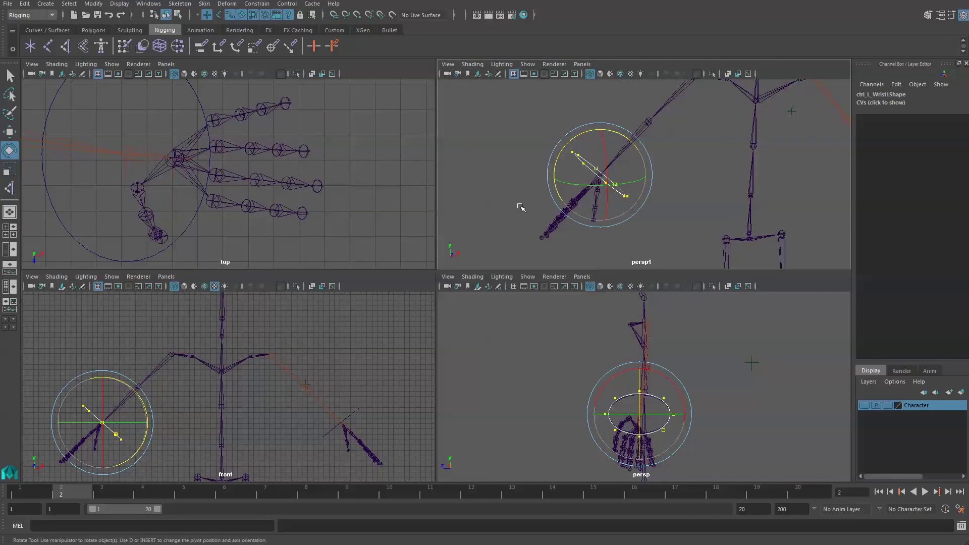
key(space)
right_drag(308, 247, 347, 226)
click(275, 216)
click(306, 250)
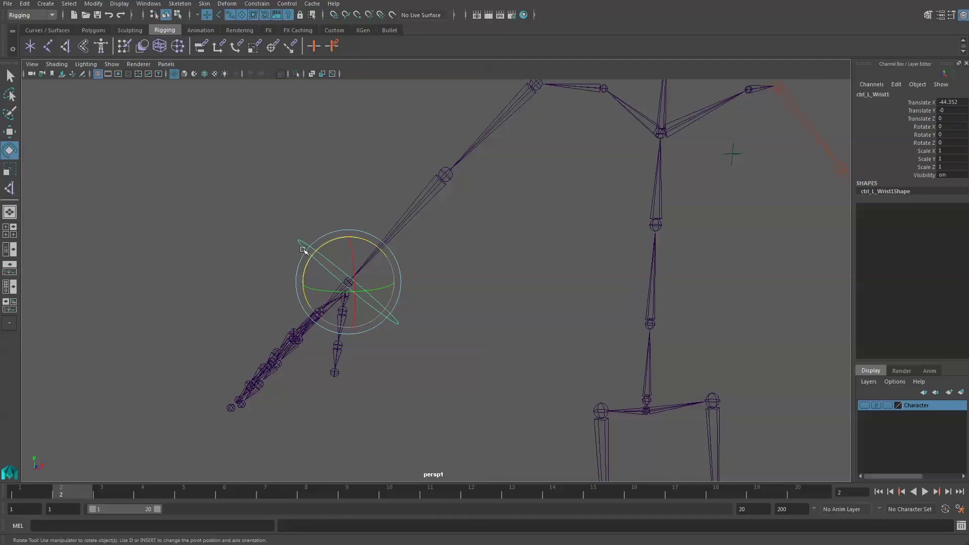
Freeze the copied wrist control's transforms to zero and start renaming it ctrl_R_Wrist.
alt+drag(500, 318, 424, 287)
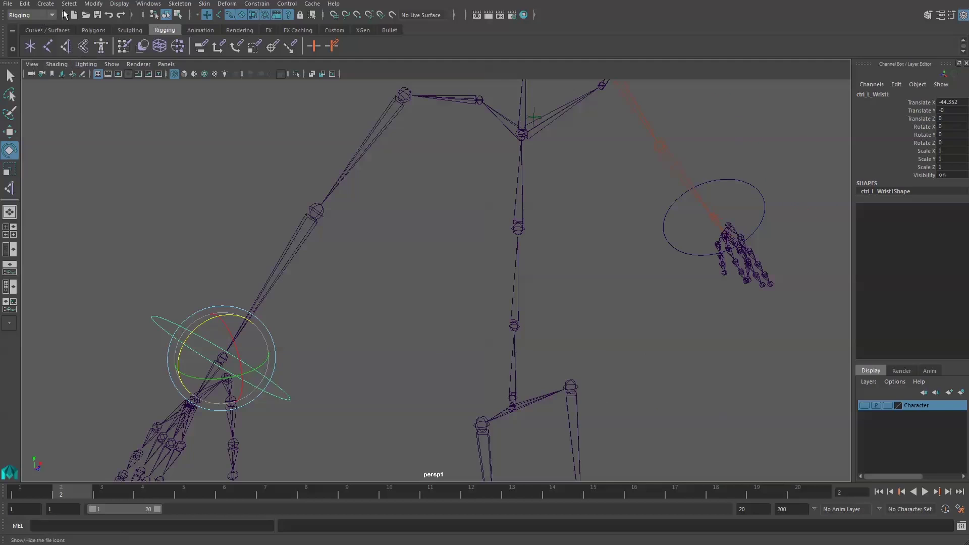
click(93, 4)
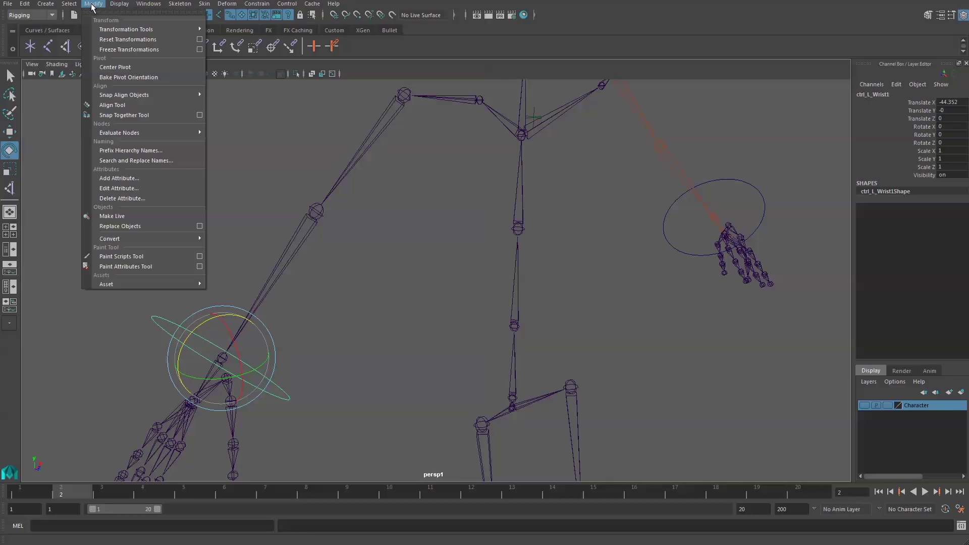
click(121, 50)
click(873, 95)
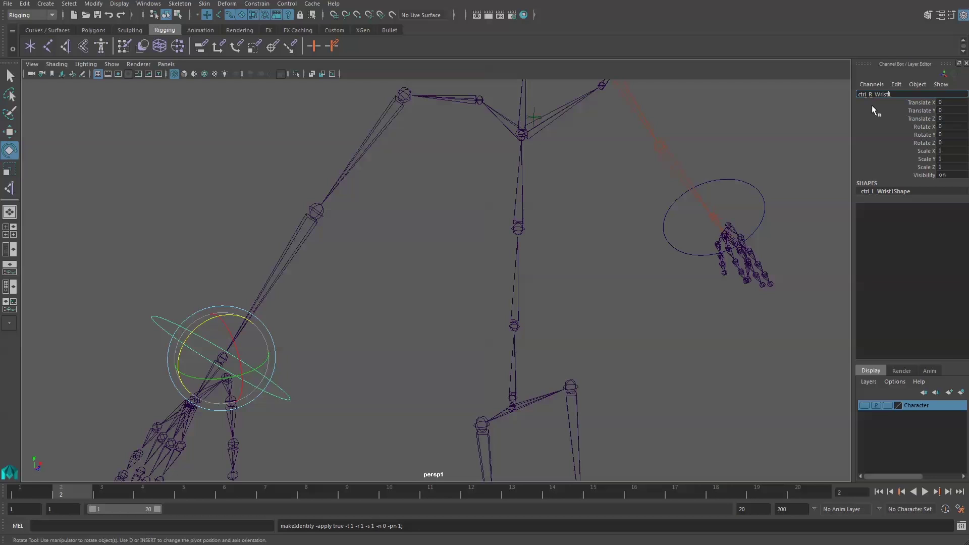
Change the ctrl_L_Elbow locator's Translate Z from -16.7 to -16.
click(596, 222)
mouse_move(640, 270)
alt+mouse_down()
mouse_move(642, 283)
mouse_move(592, 301)
mouse_move(640, 296)
mouse_move(626, 274)
alt+mouse_up()
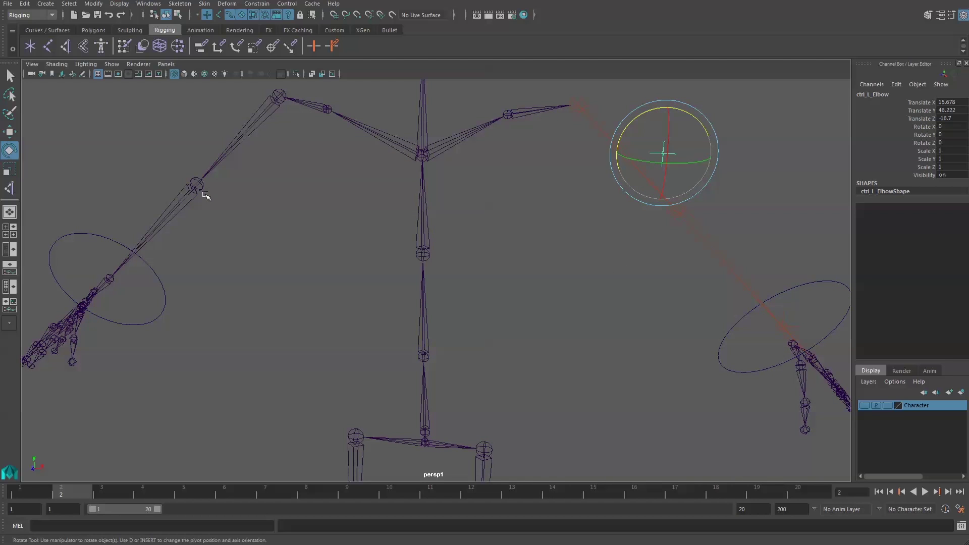
alt+drag(506, 291, 459, 292)
key(w)
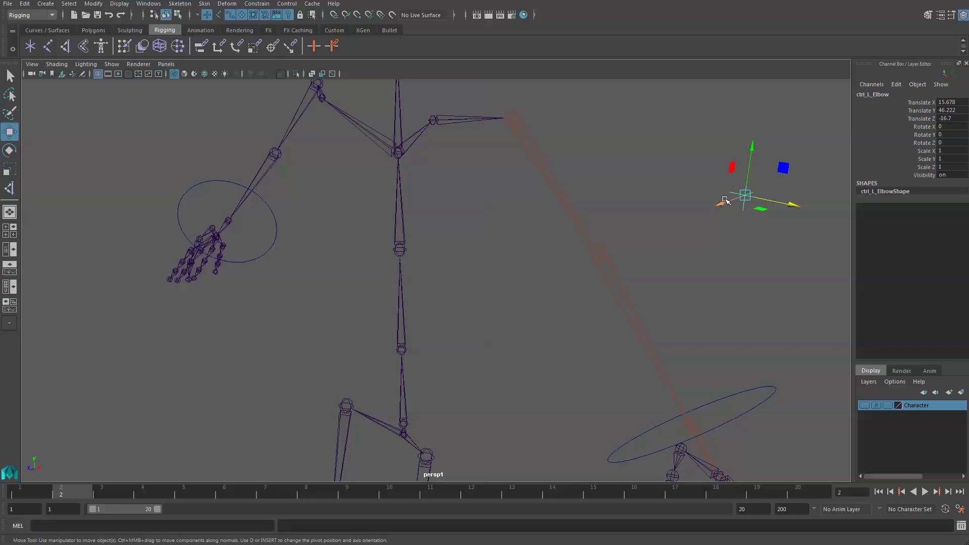
double_click(955, 120)
key(Return)
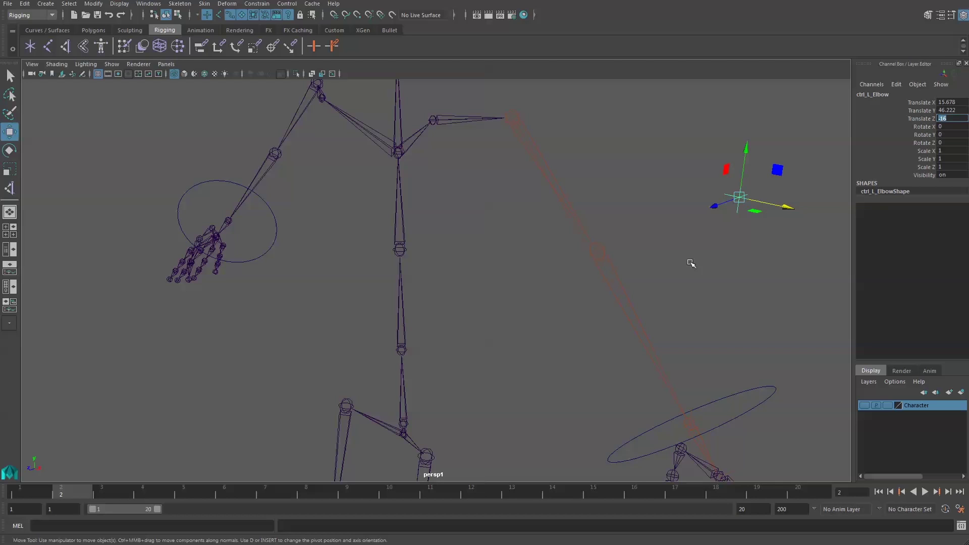
scroll(523, 320, up, 5)
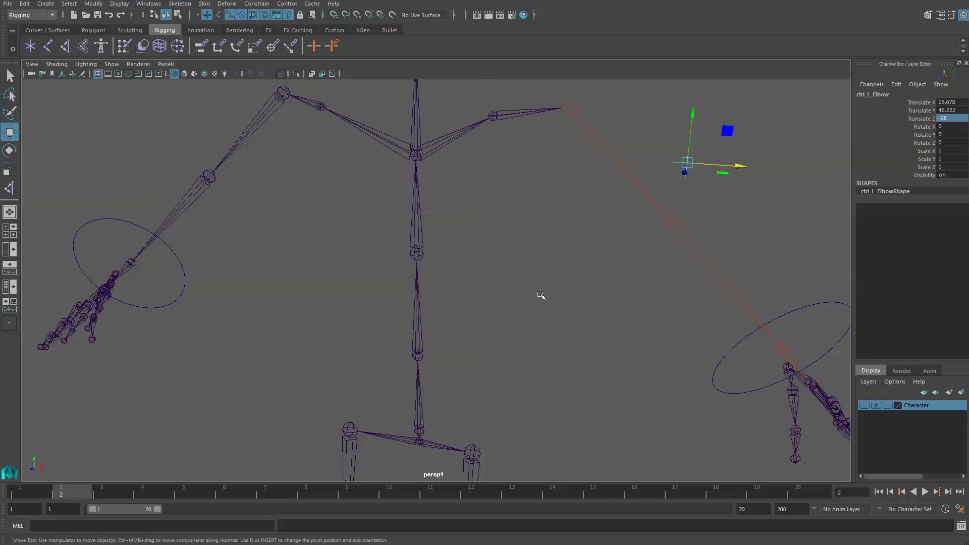
Duplicate the elbow locator, snap the copy to the right elbow, and set Translate Z to -16.
click(43, 6)
mouse_move(24, 4)
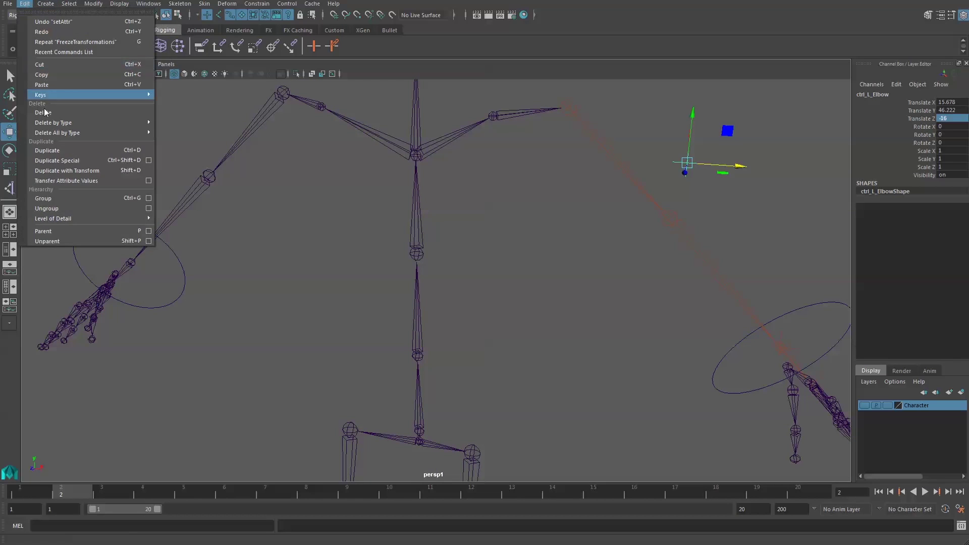
click(45, 150)
key(v)
drag(683, 165, 198, 183)
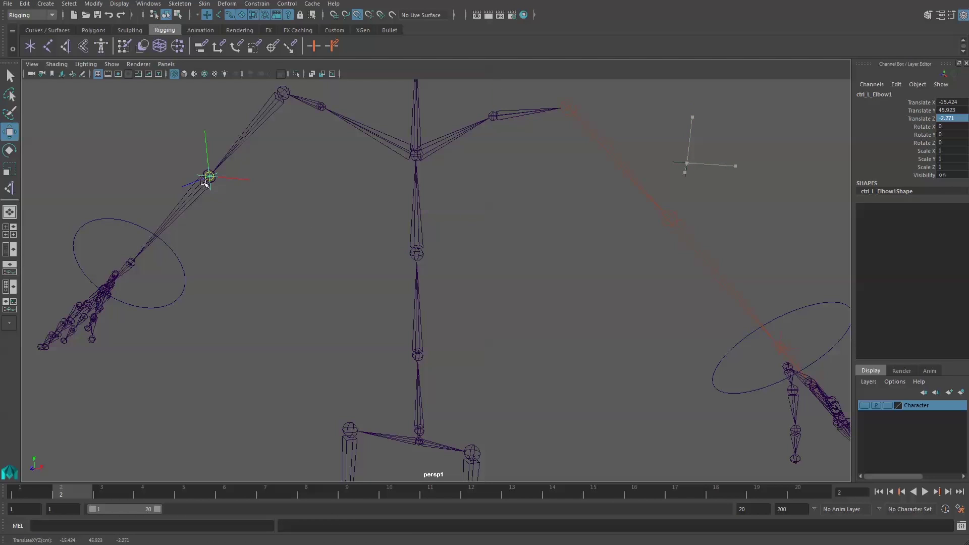
double_click(952, 118)
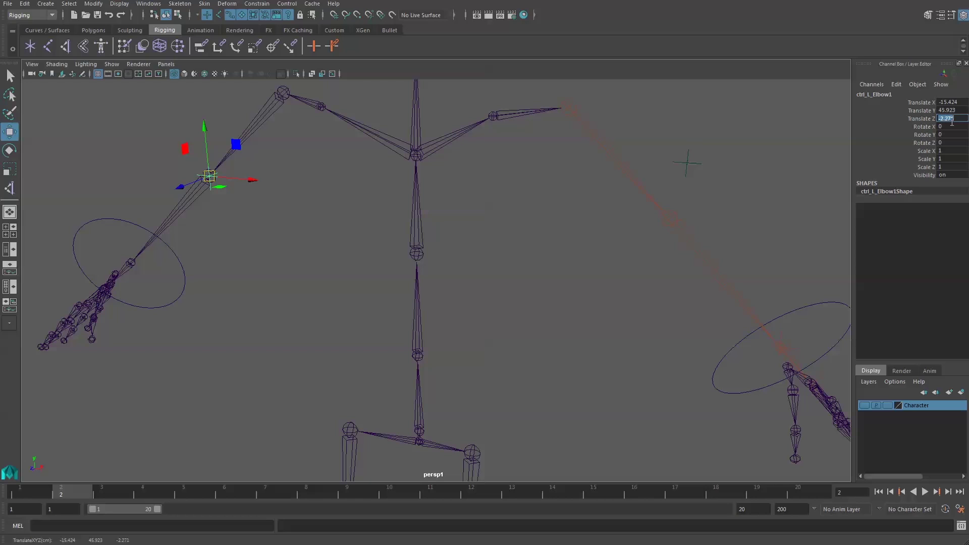
text(-16)
key(Return)
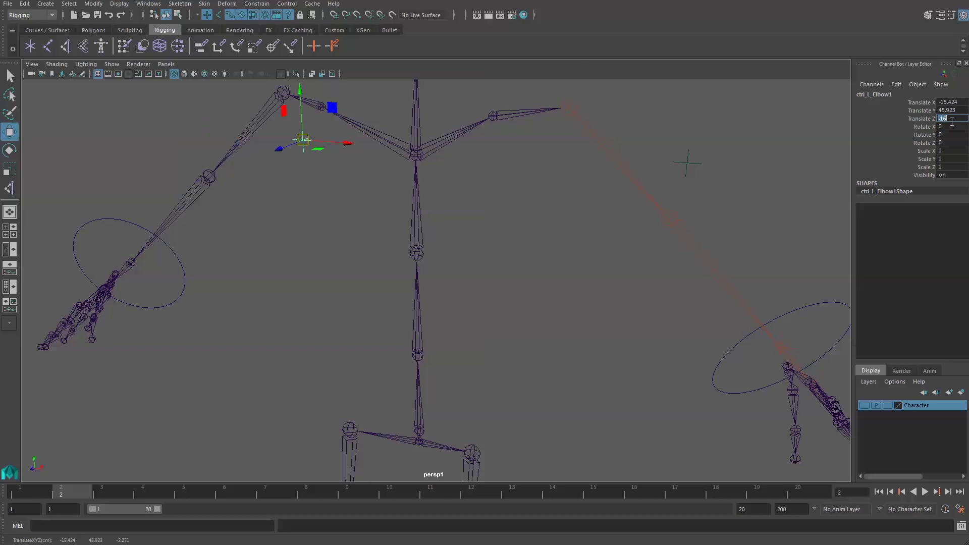
alt+drag(520, 356, 470, 342)
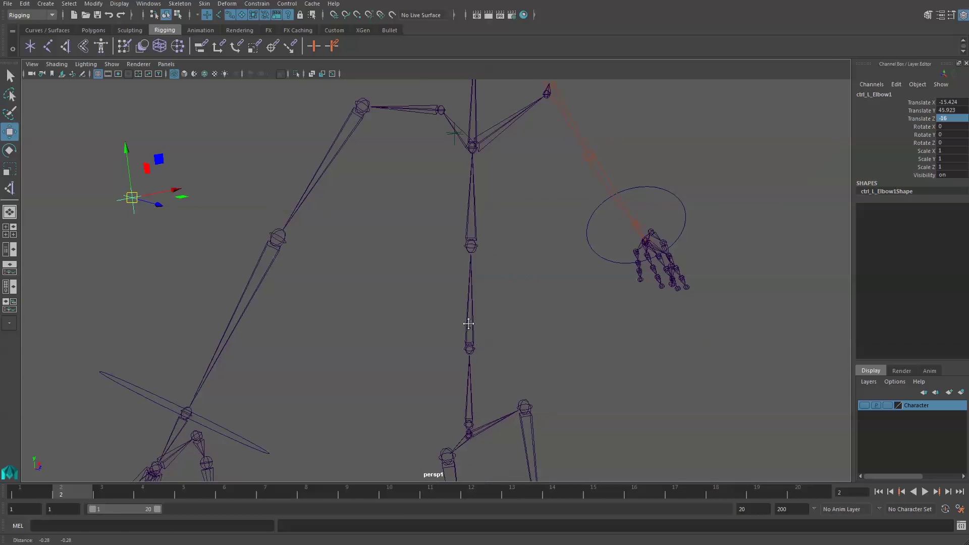
alt+middle_drag(470, 342, 521, 325)
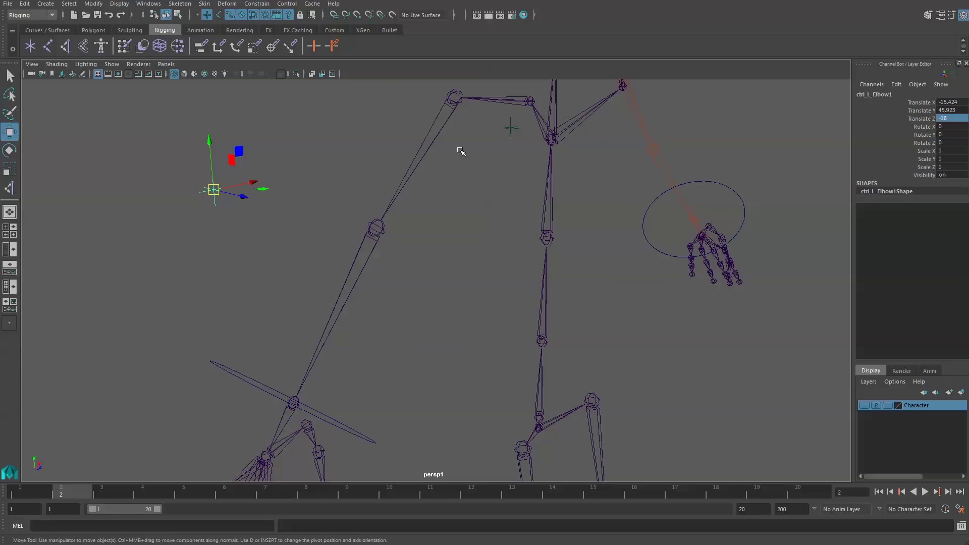
alt+drag(474, 231, 418, 229)
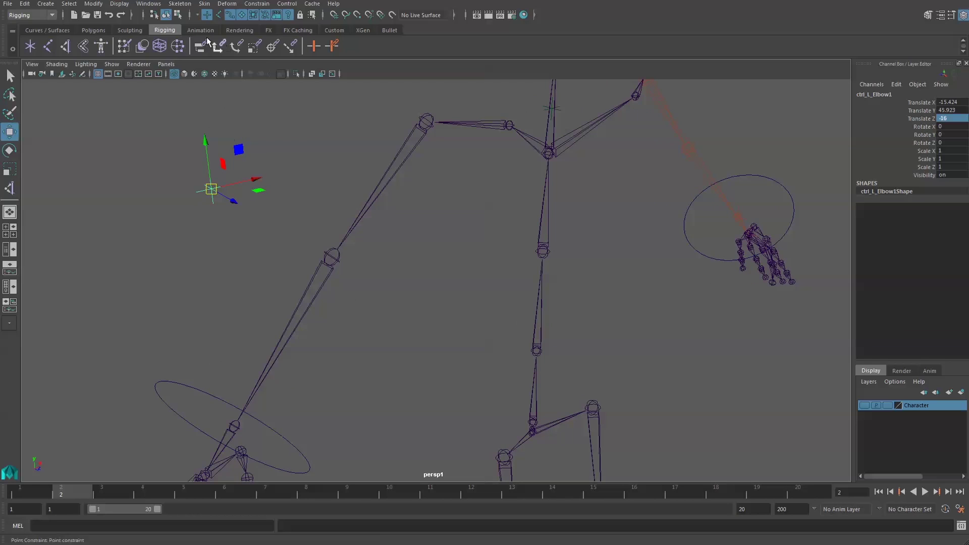
Create a Rotate-Plane IK handle from the right shoulder to the right wrist.
click(182, 4)
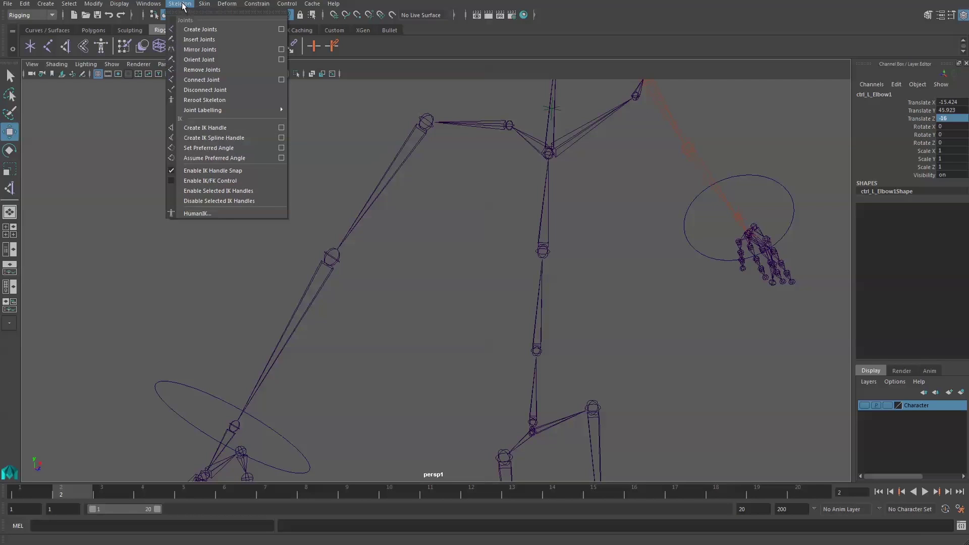
click(281, 127)
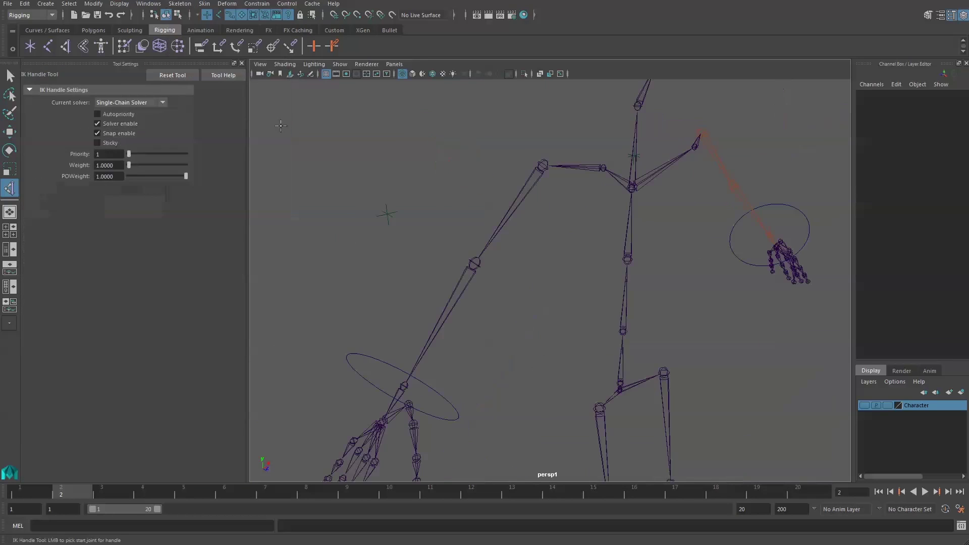
click(162, 103)
click(137, 124)
click(542, 164)
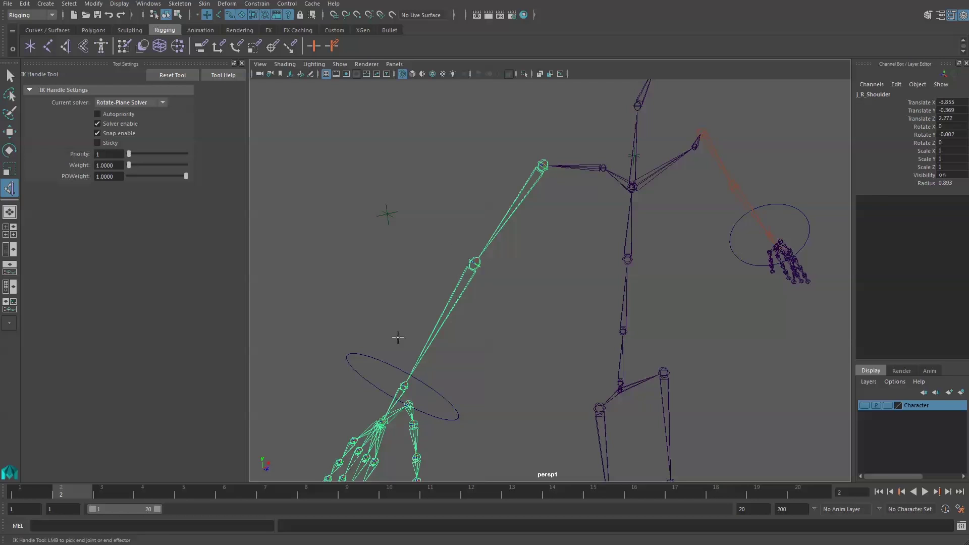
click(405, 386)
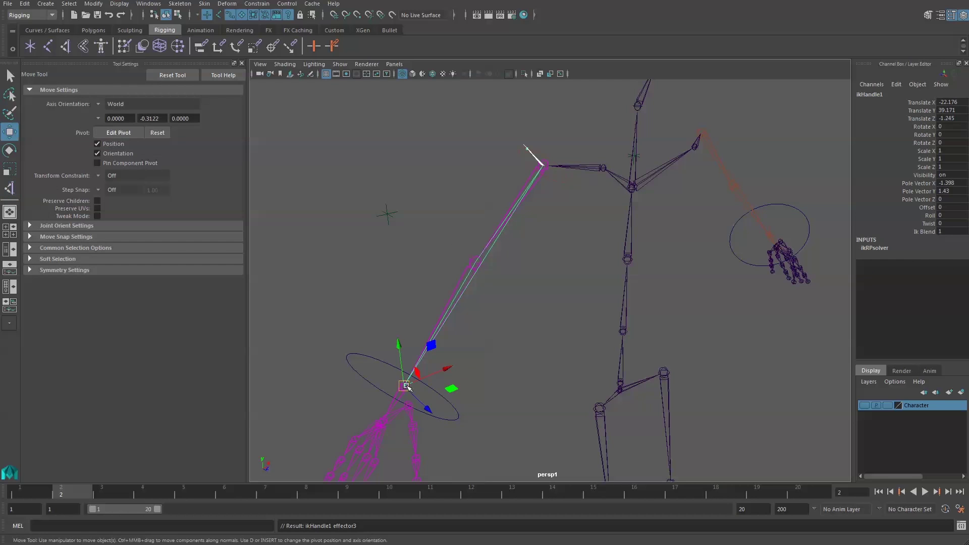
Rename the new IK handle to ik_R_Wrist.
click(875, 94)
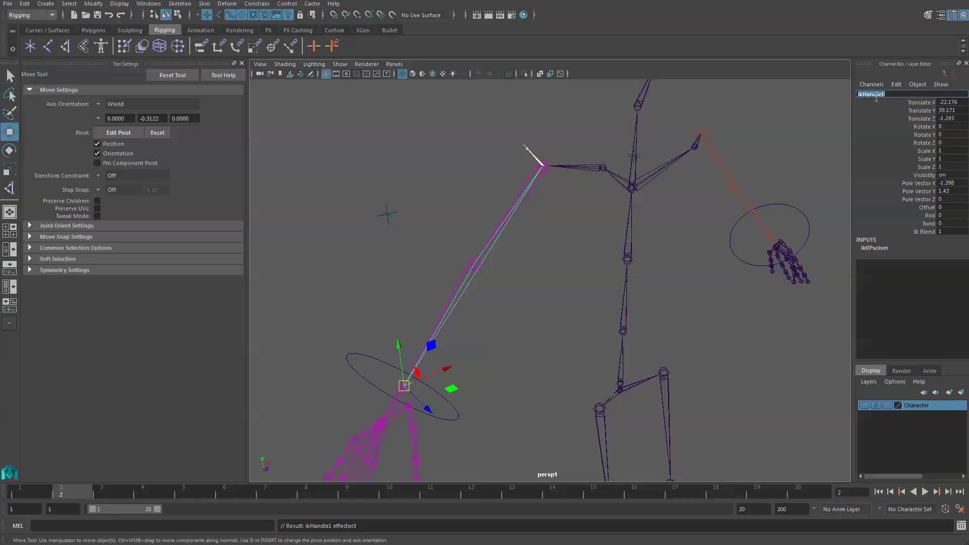
text(ik_R_Wrist)
key(Return)
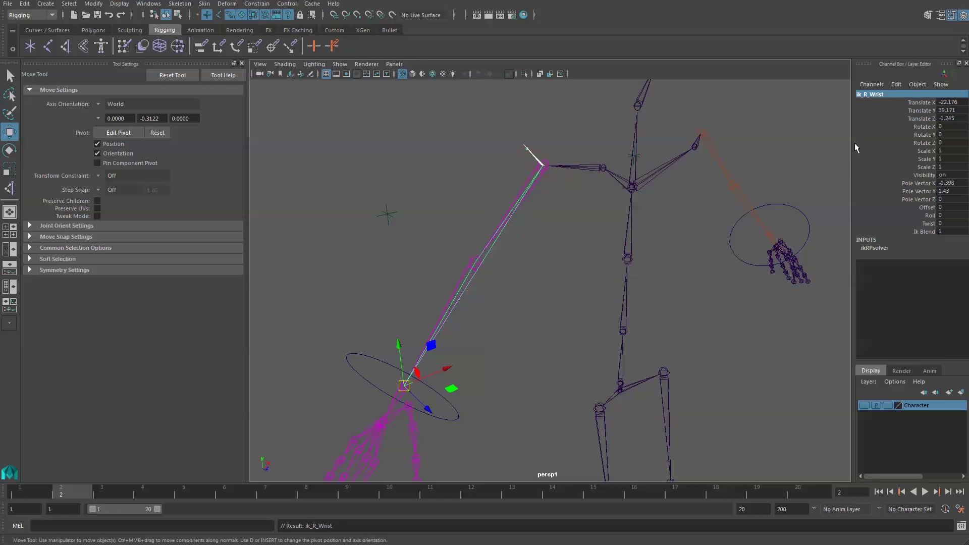
key(f)
alt+drag(625, 230, 649, 244)
Create a Single-Chain IK handle from the right wrist joint to the palm joint.
alt+right_drag(649, 244, 655, 227)
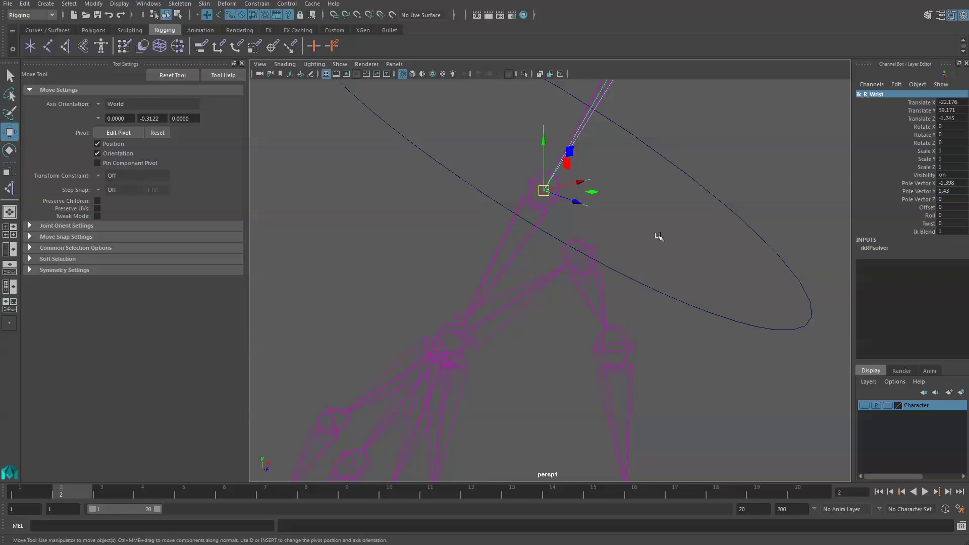
click(179, 3)
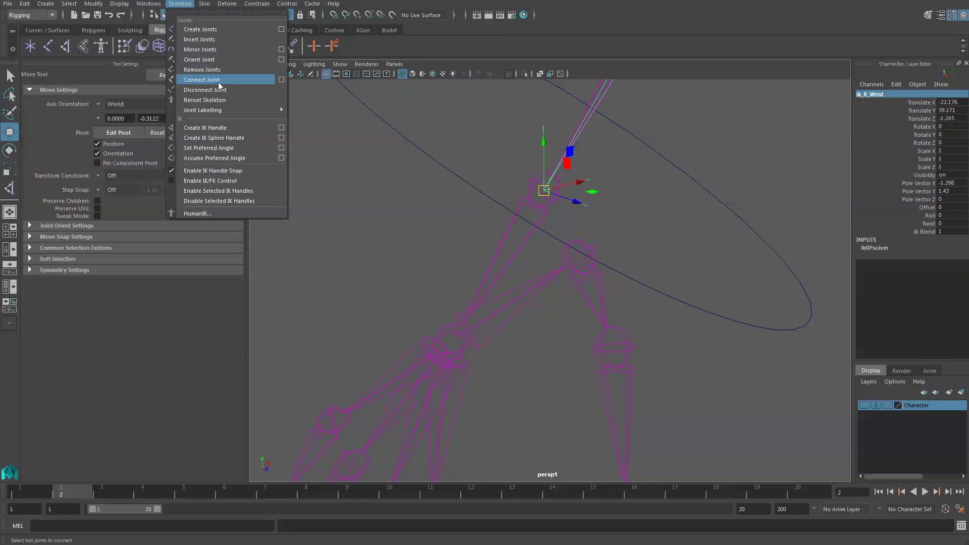
click(281, 129)
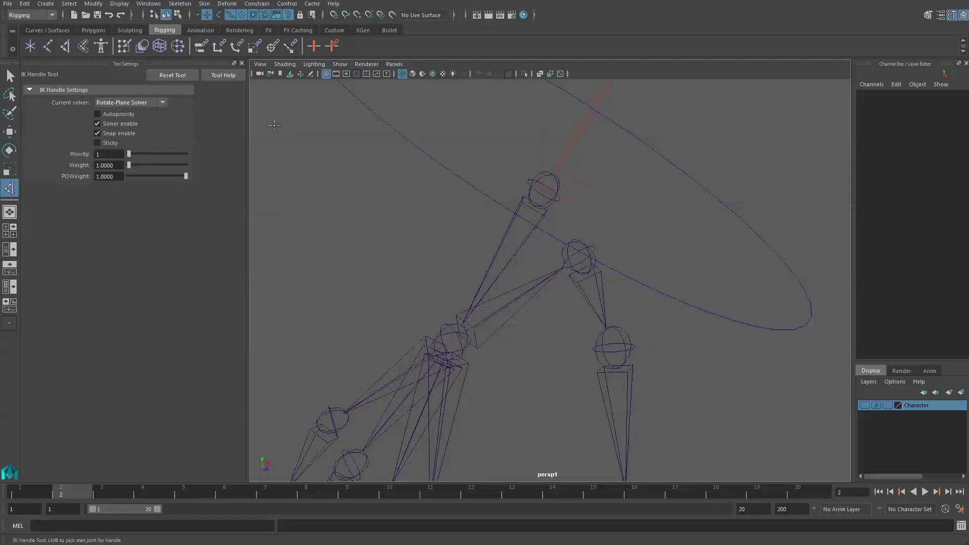
click(164, 104)
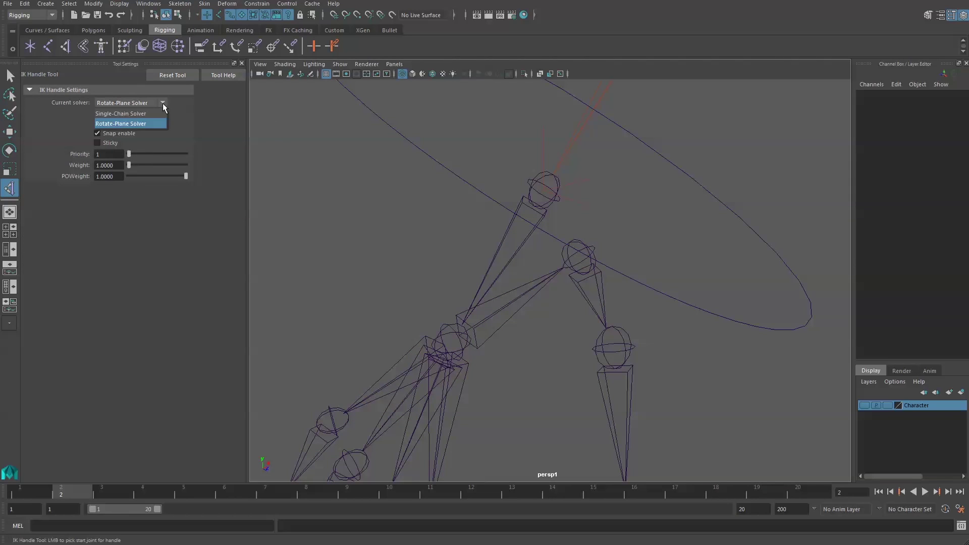
click(129, 115)
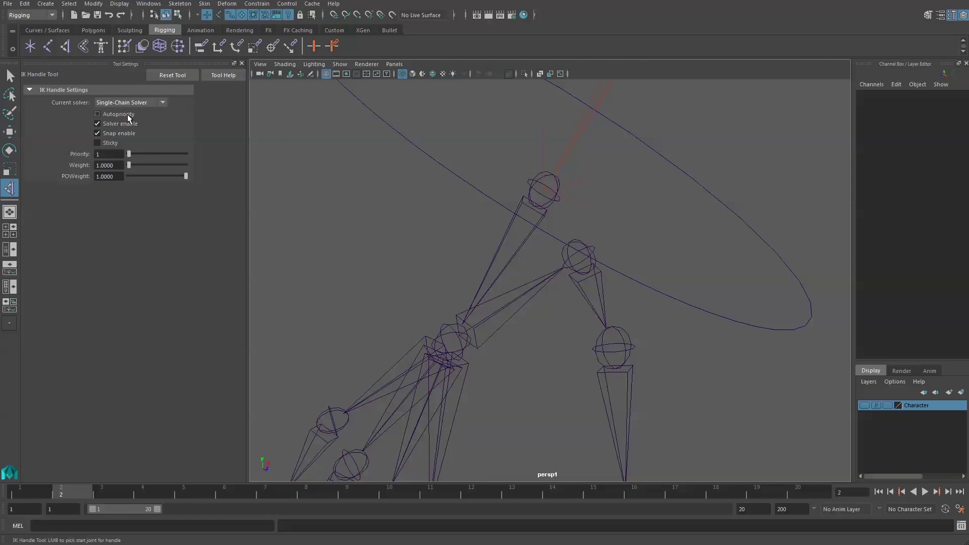
click(533, 183)
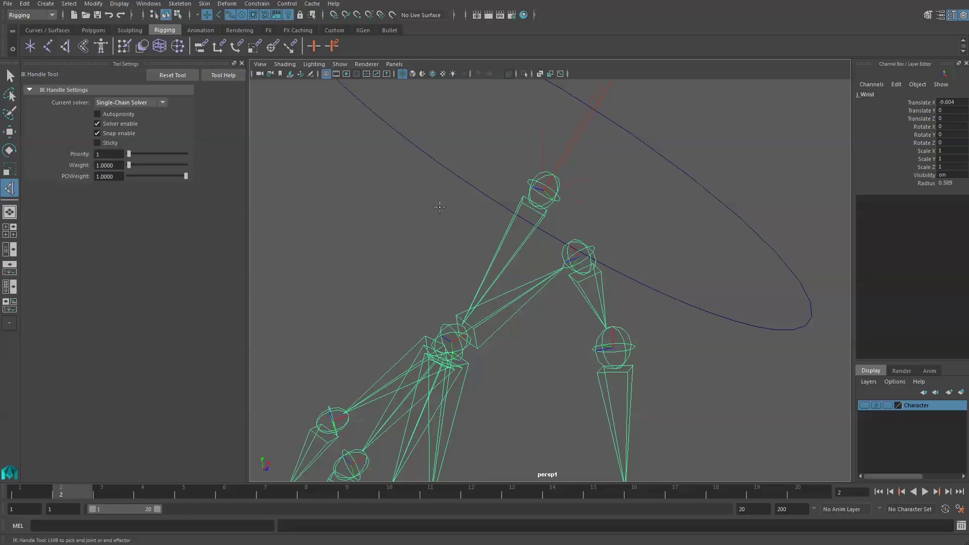
click(447, 329)
key(w)
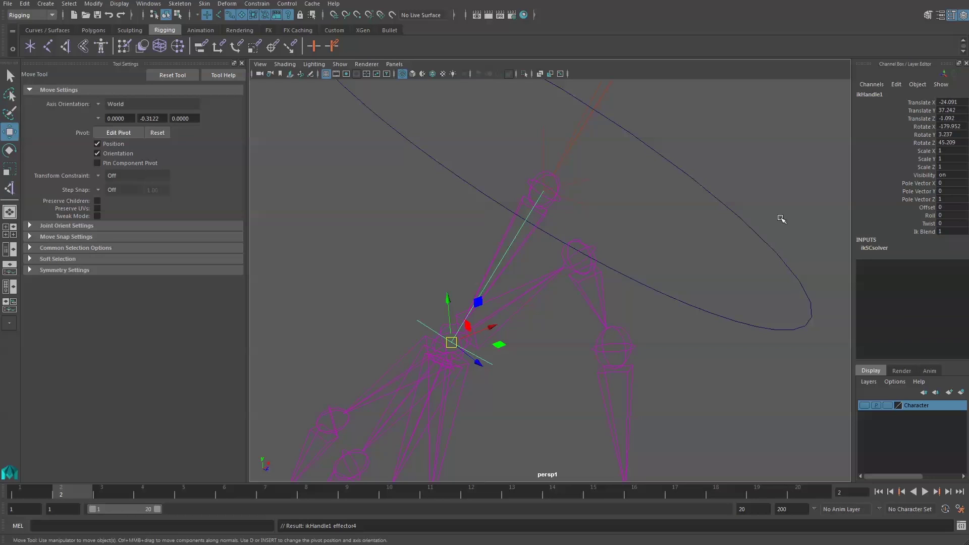
Rename ikHandle1 to ik_R_Palm.
double_click(868, 99)
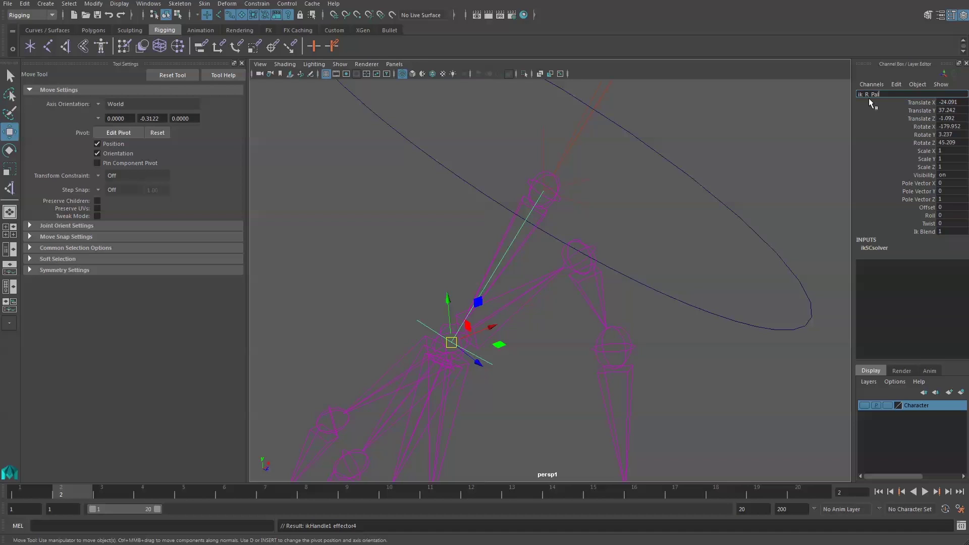
text(m)
key(Return)
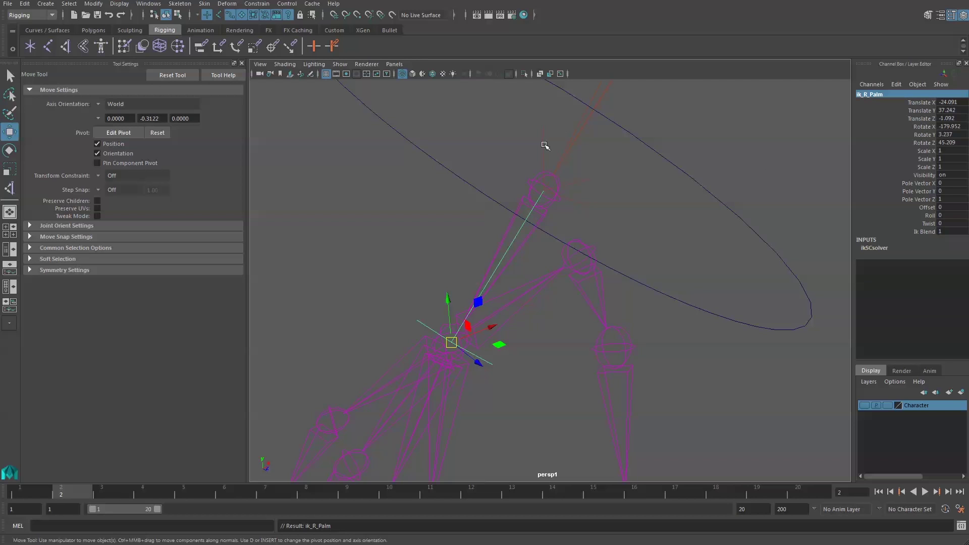
Parent ik_R_Palm and ik_R_Wrist under the ctrl_R_Wrist circle control.
click(436, 150)
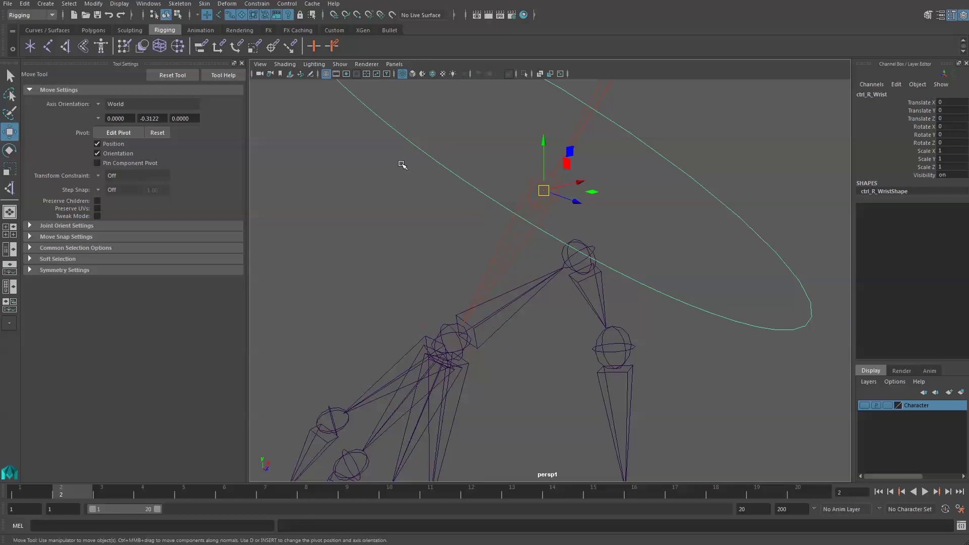
click(420, 323)
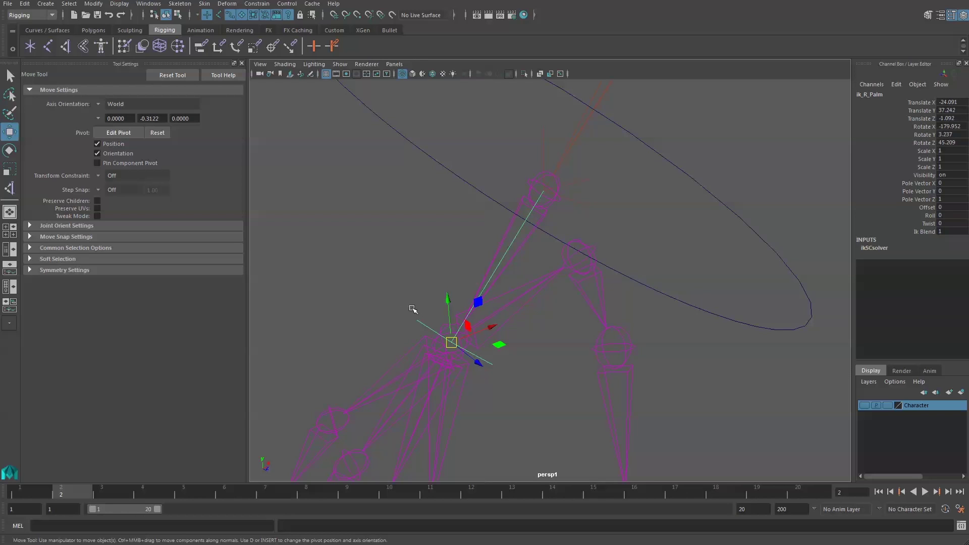
click(549, 140)
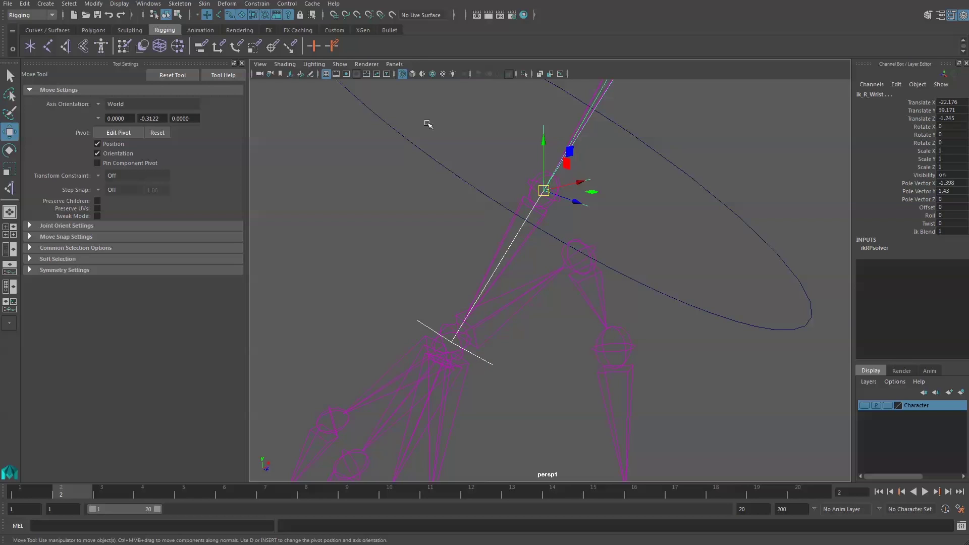
click(389, 126)
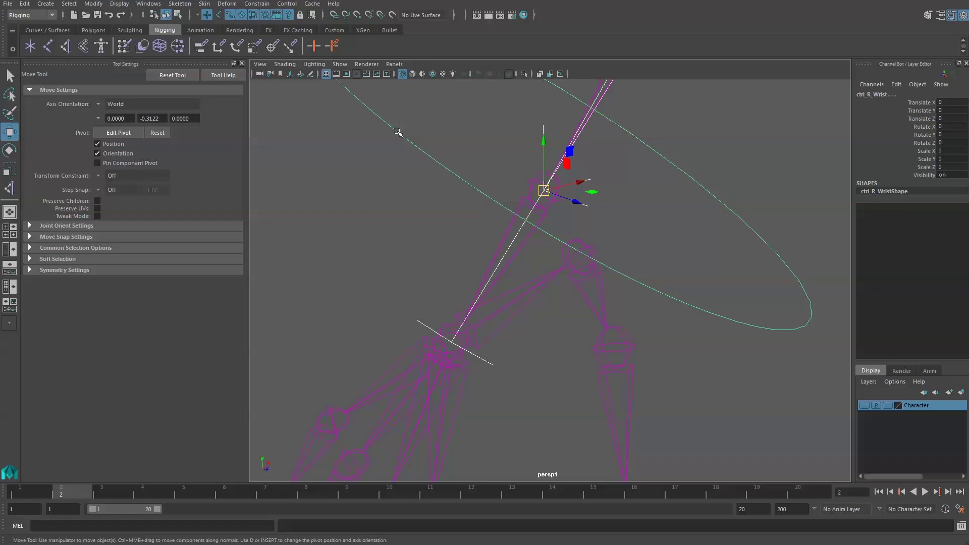
click(45, 3)
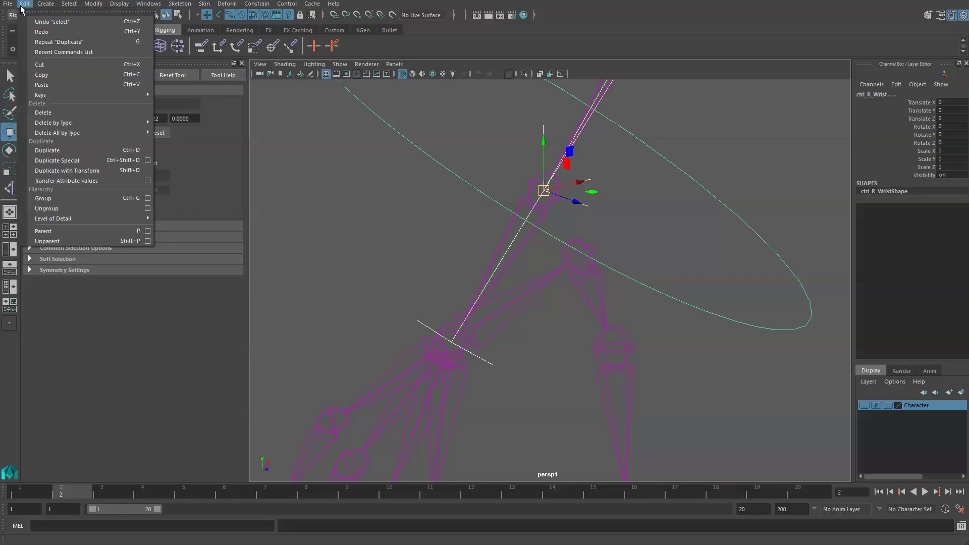
click(50, 229)
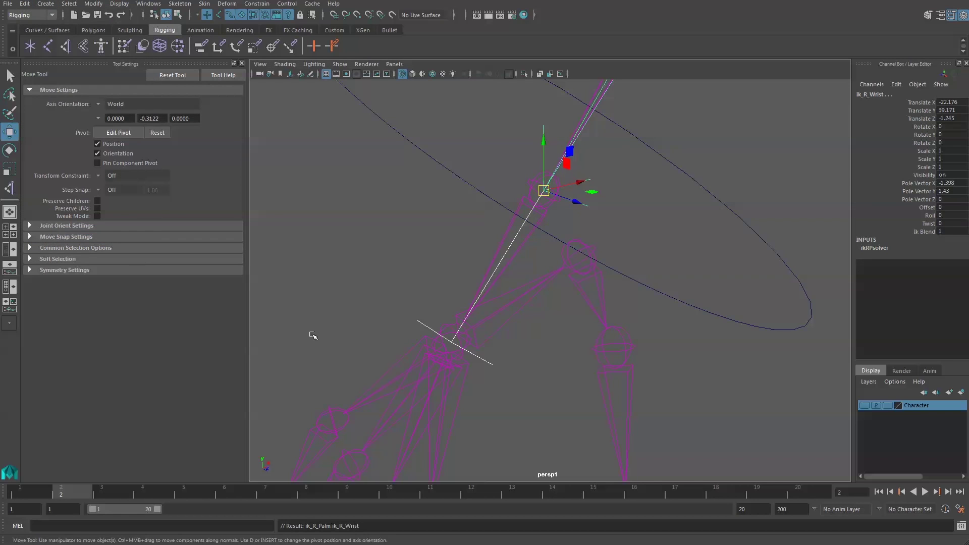
Test-move ctrl_R_Wrist to pull the hand, then undo back to zero translate.
key(f)
click(516, 246)
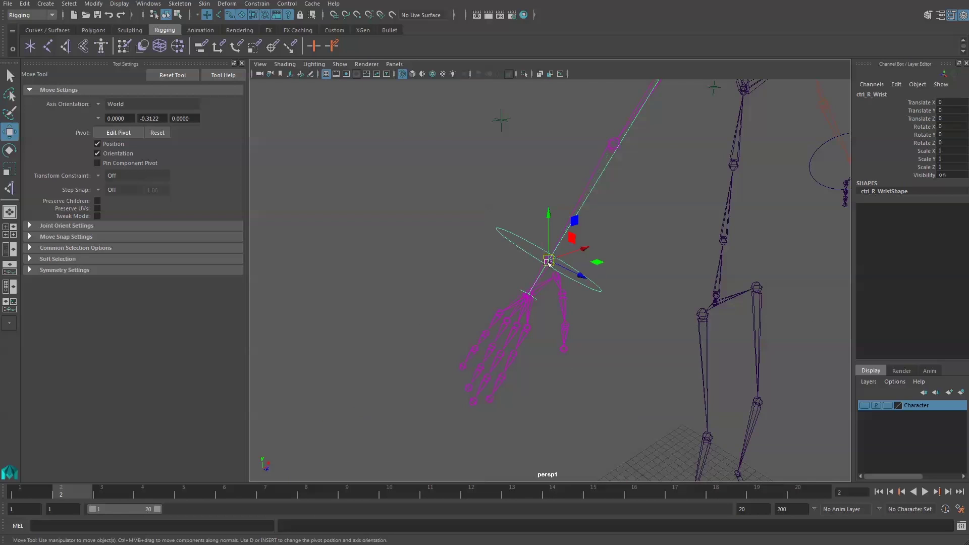
drag(549, 261, 619, 287)
key(ctrl+z)
key(ctrl+z)
key(ctrl+z)
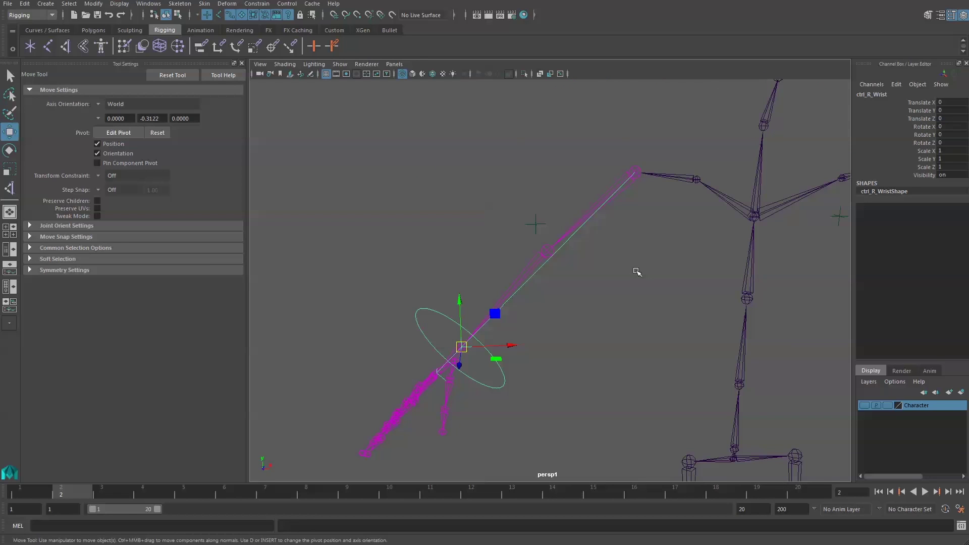
Rename the elbow locator ctrl_L_Elbow1 to ctrl_R_Elbow.
click(548, 225)
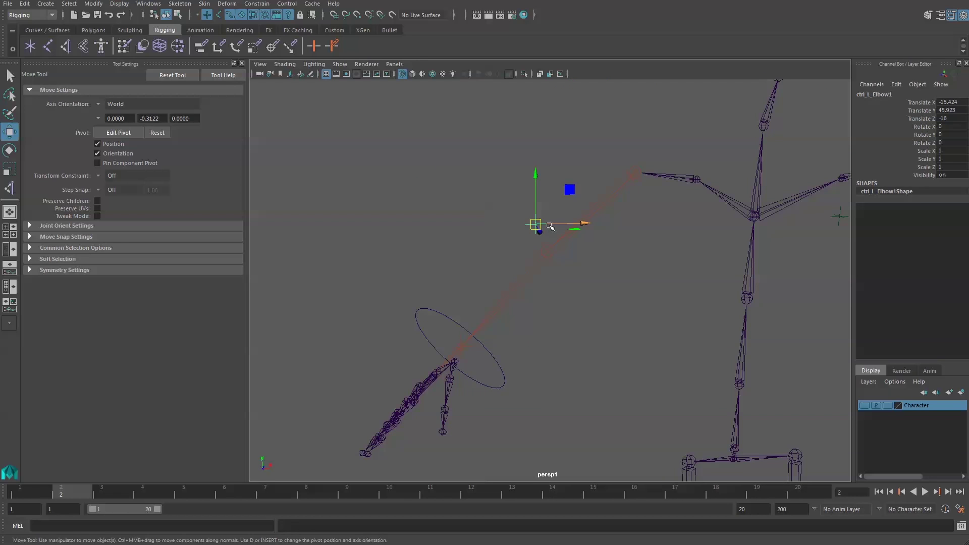
double_click(869, 94)
key(End)
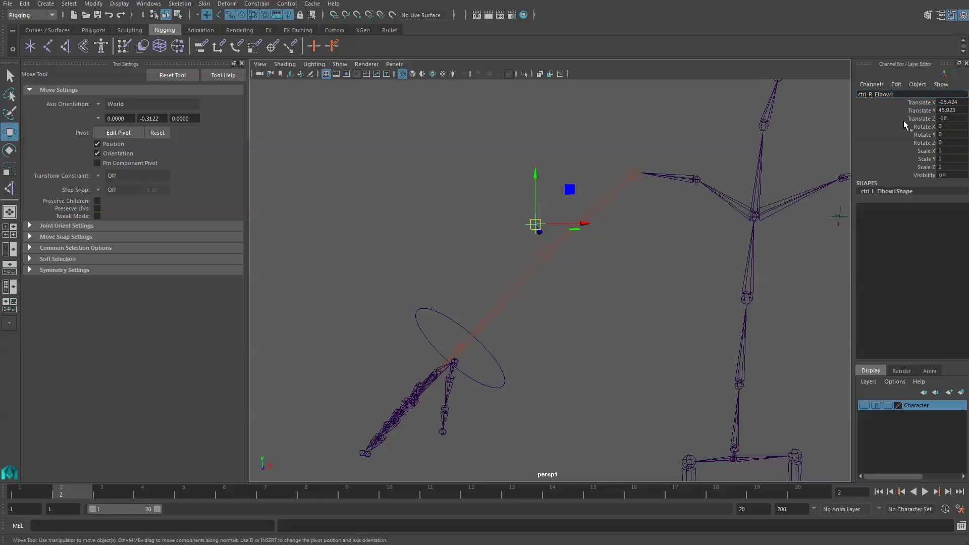
key(Return)
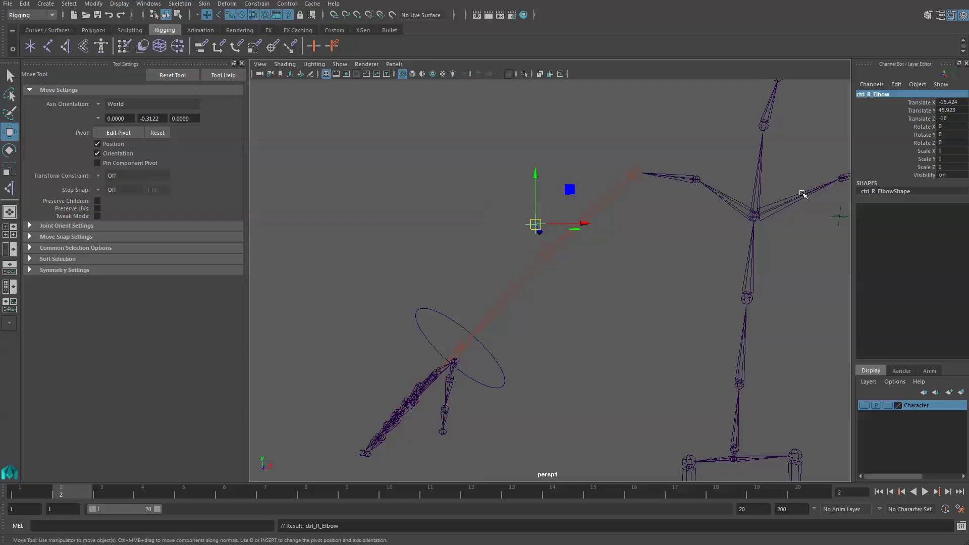
Pole-vector constrain ik_R_Wrist to the ctrl_R_Elbow locator.
alt+drag(530, 250, 576, 258)
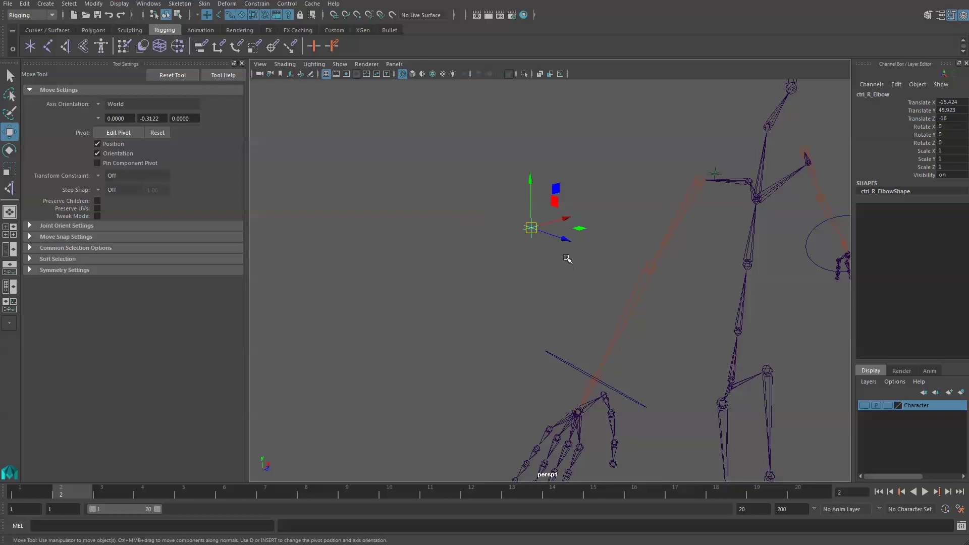
alt+drag(566, 257, 574, 334)
alt+middle_drag(574, 333, 542, 276)
scroll(542, 276, up, 2)
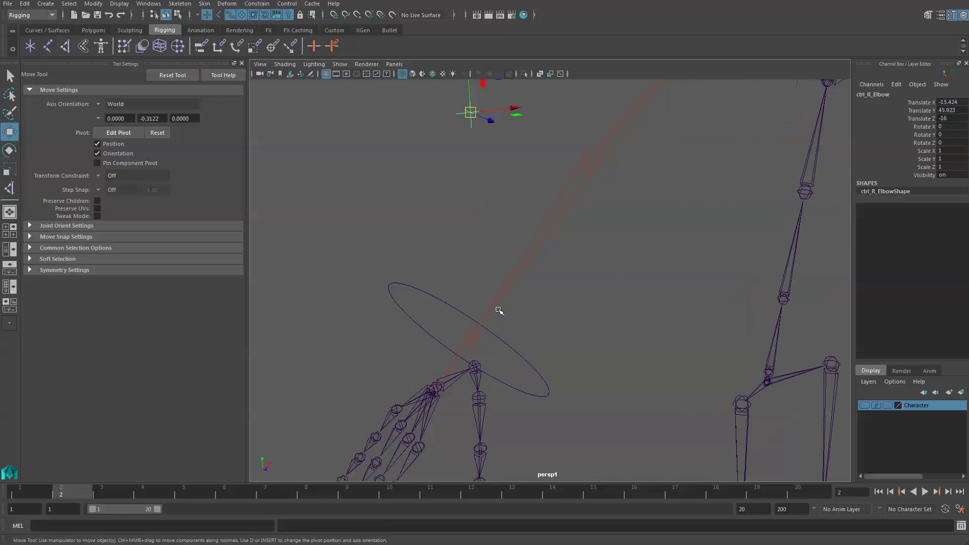
click(470, 324)
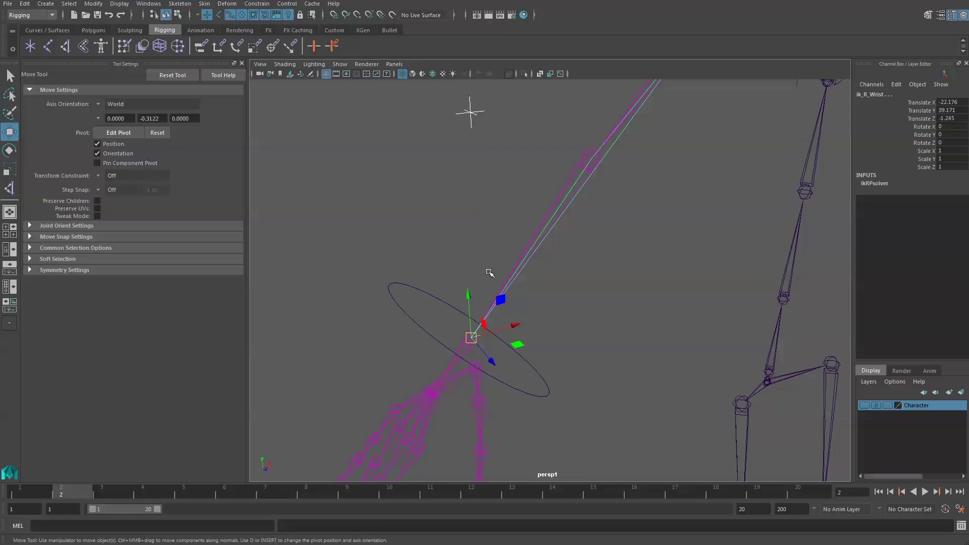
alt+drag(440, 207, 457, 238)
click(251, 4)
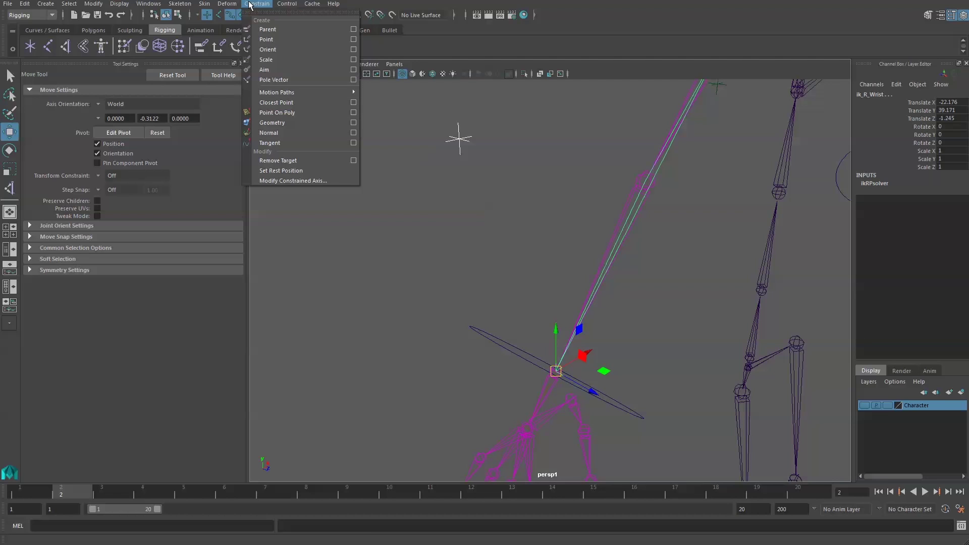
click(273, 80)
Reselect ctrl_R_Elbow with the Move tool to check the constraint.
alt+drag(372, 165, 417, 233)
click(484, 177)
key(e)
key(w)
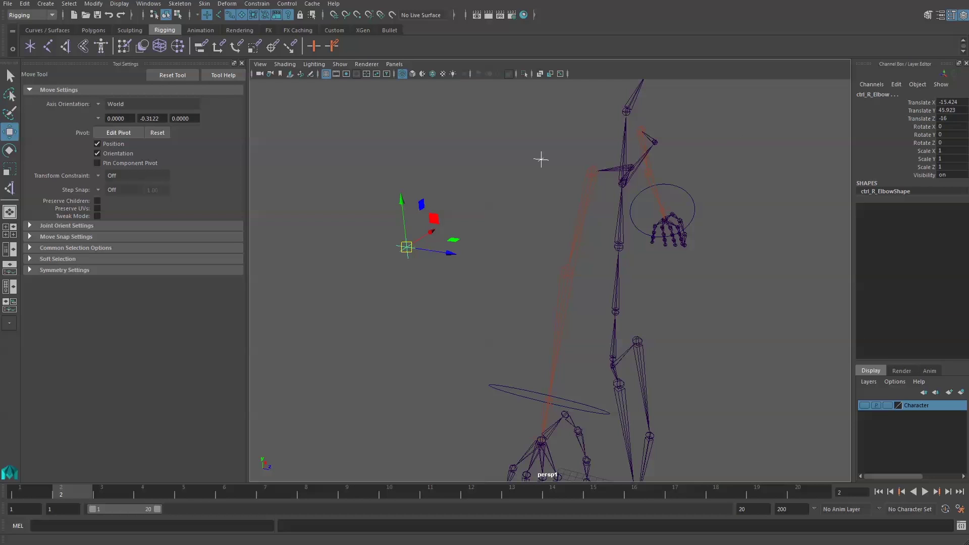
Freeze ctrl_R_Elbow's transformations so translate and rotate read 0 and scale 1.
click(97, 4)
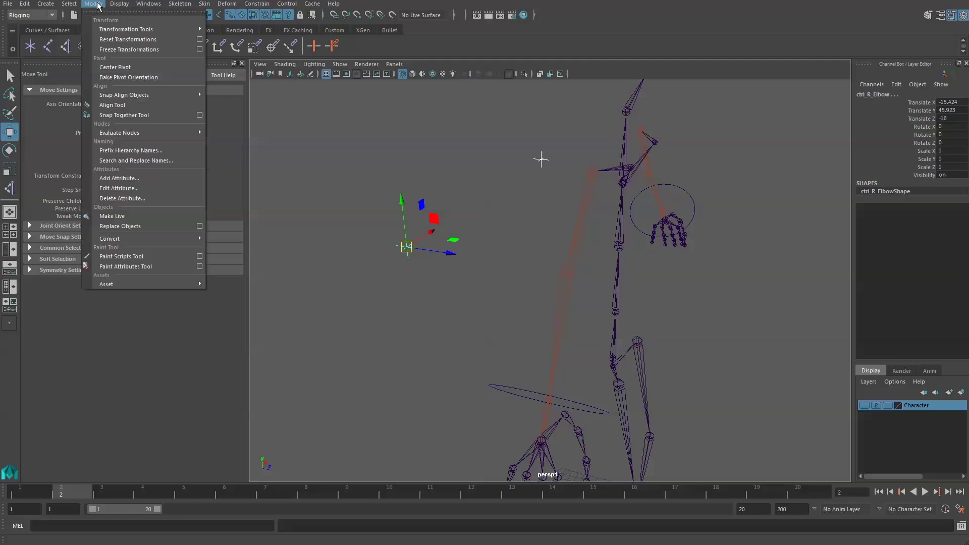
click(120, 51)
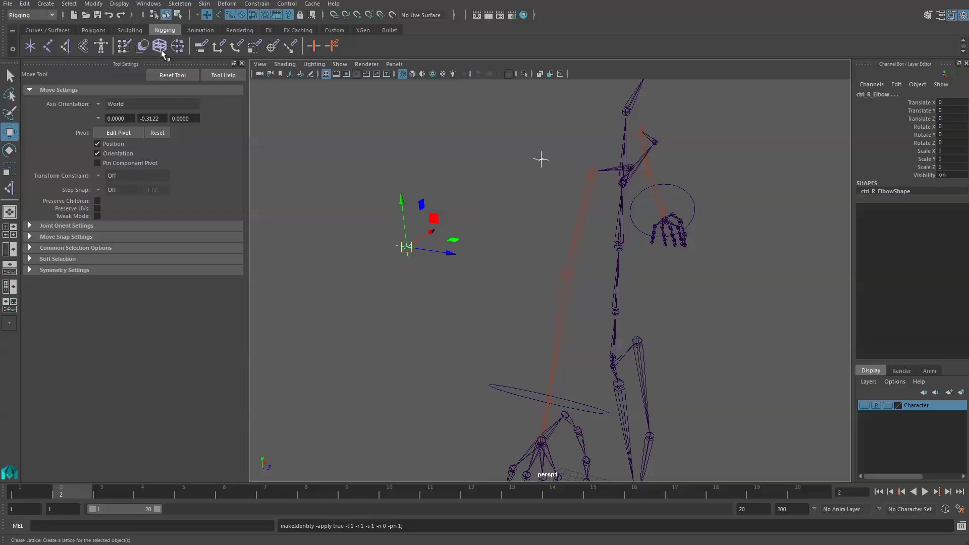
alt+drag(428, 325, 399, 328)
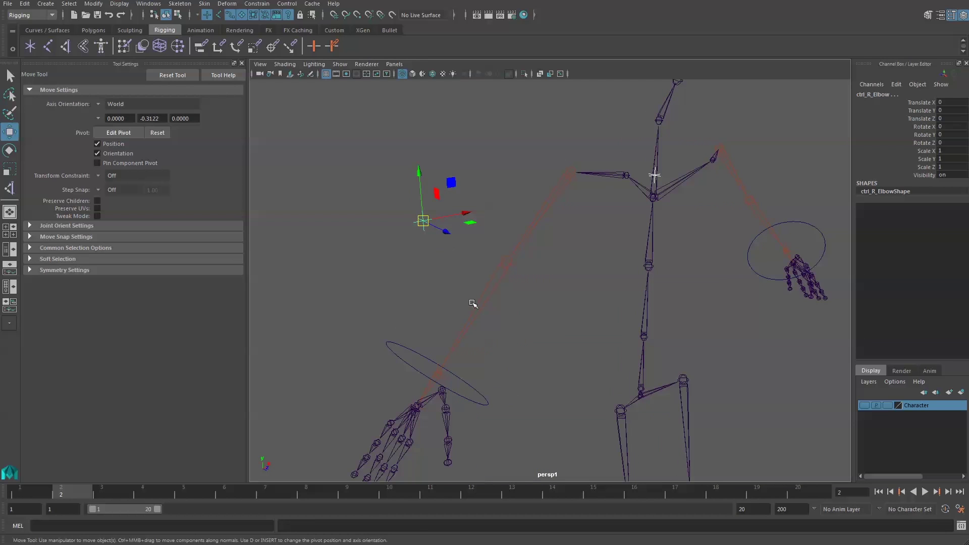